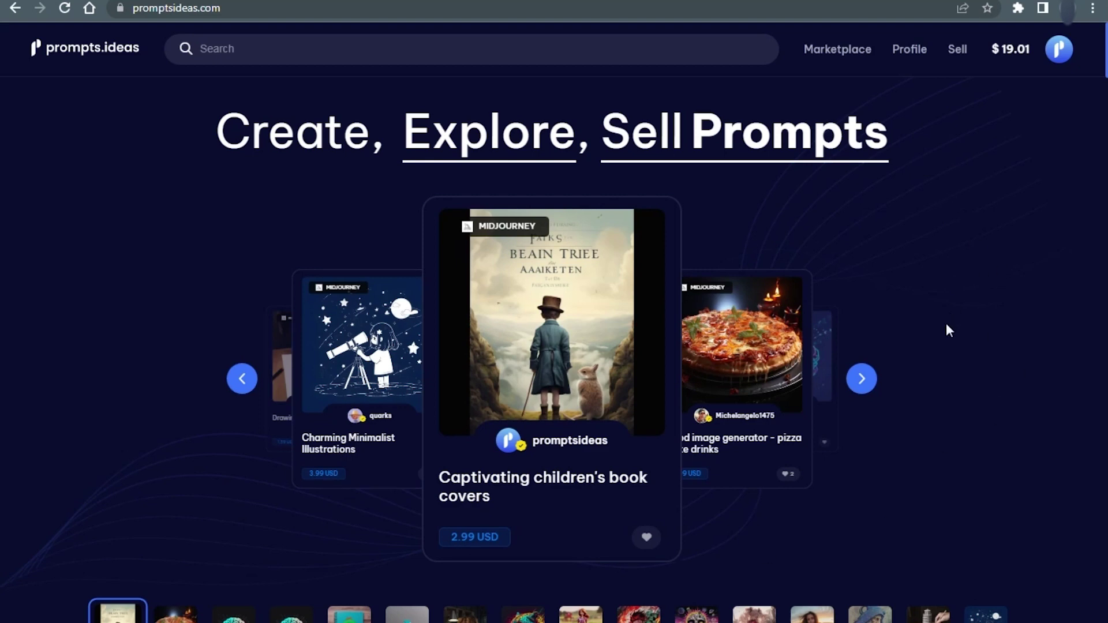
Step: Browse the marketplace home page sections, then go back up and open Sell's Create Prompt page
scroll(881, 250, down, 4)
scroll(879, 250, down, 3)
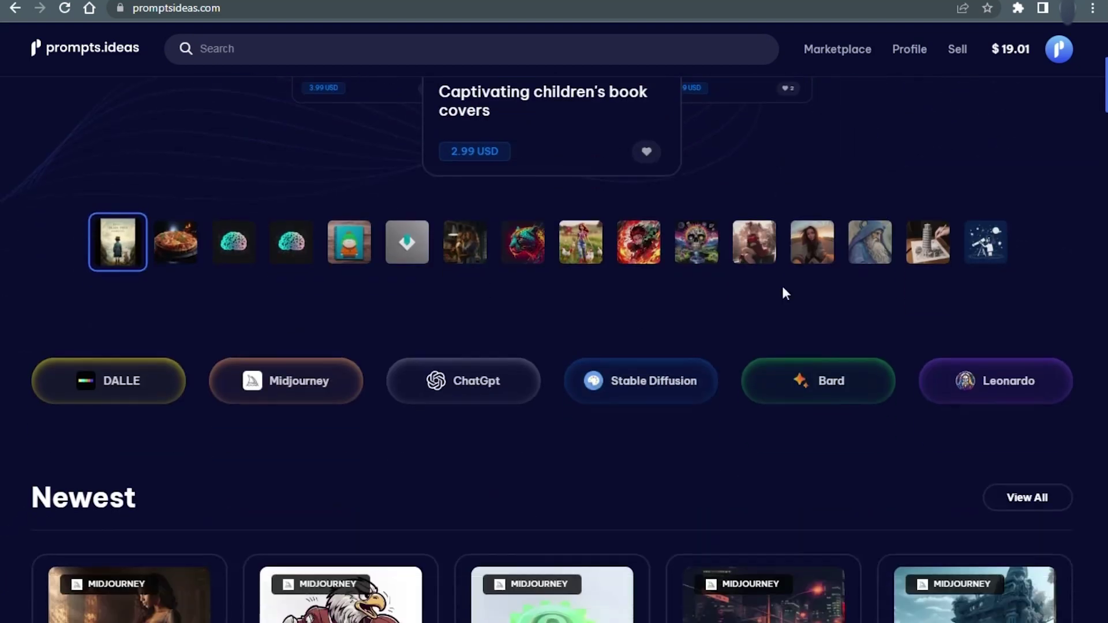
scroll(87, 240, down, 4)
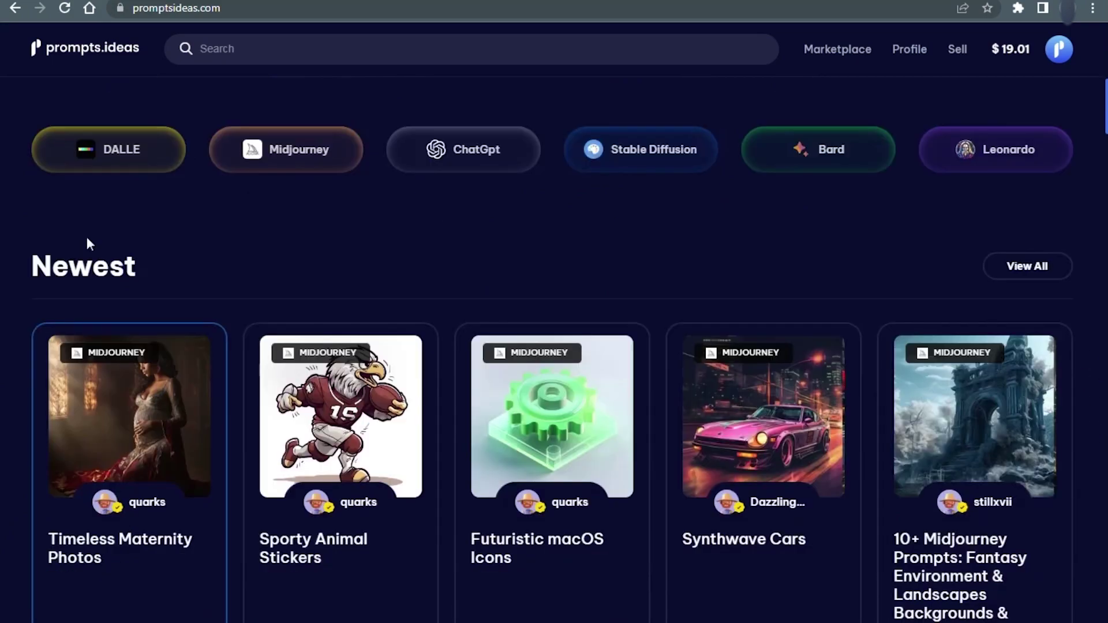
scroll(214, 401, down, 4)
scroll(156, 470, down, 5)
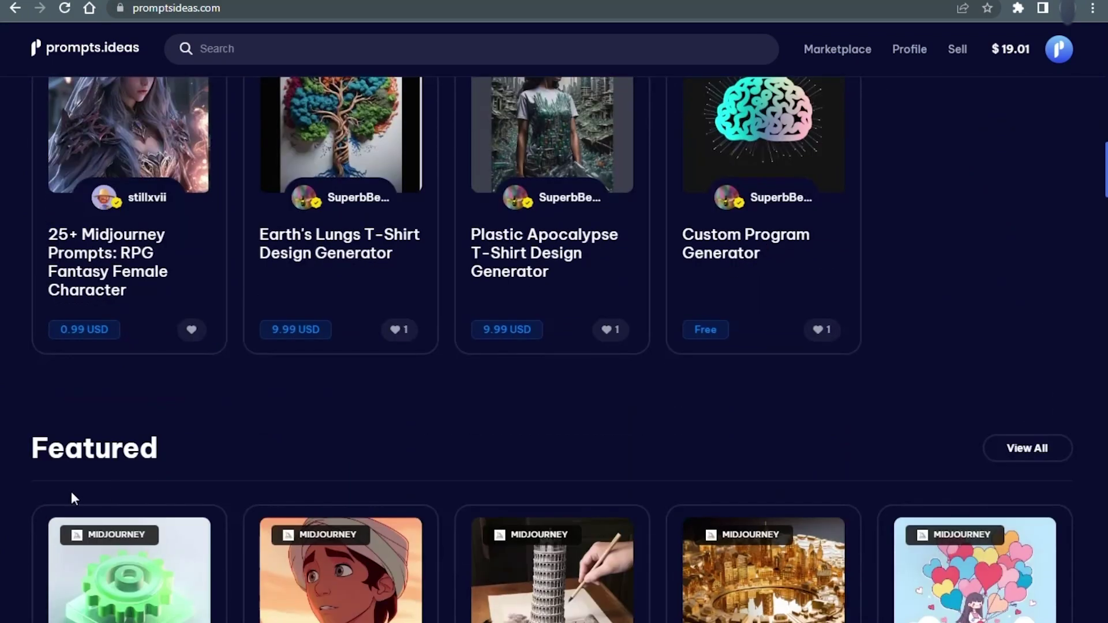
scroll(81, 352, down, 3)
scroll(227, 432, down, 5)
scroll(227, 432, down, 2)
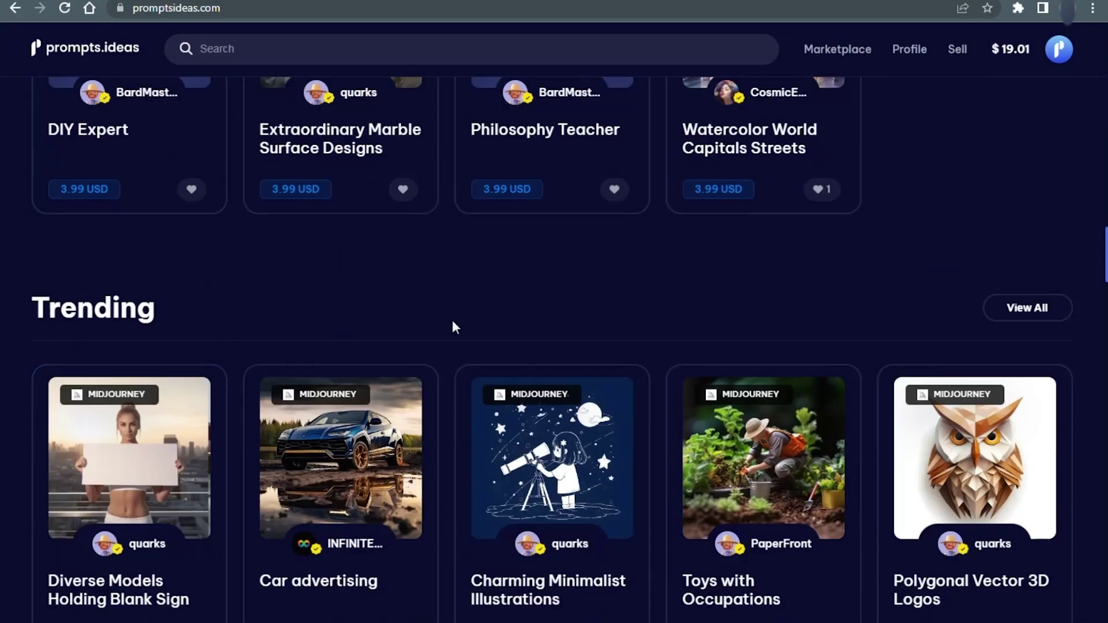
key(Home)
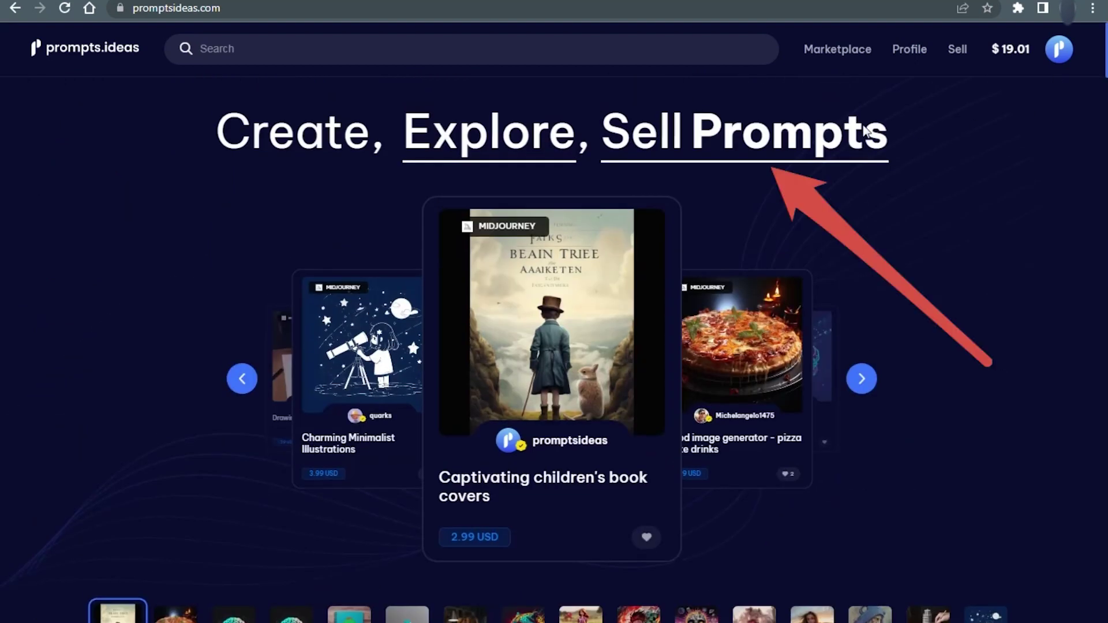
click(700, 139)
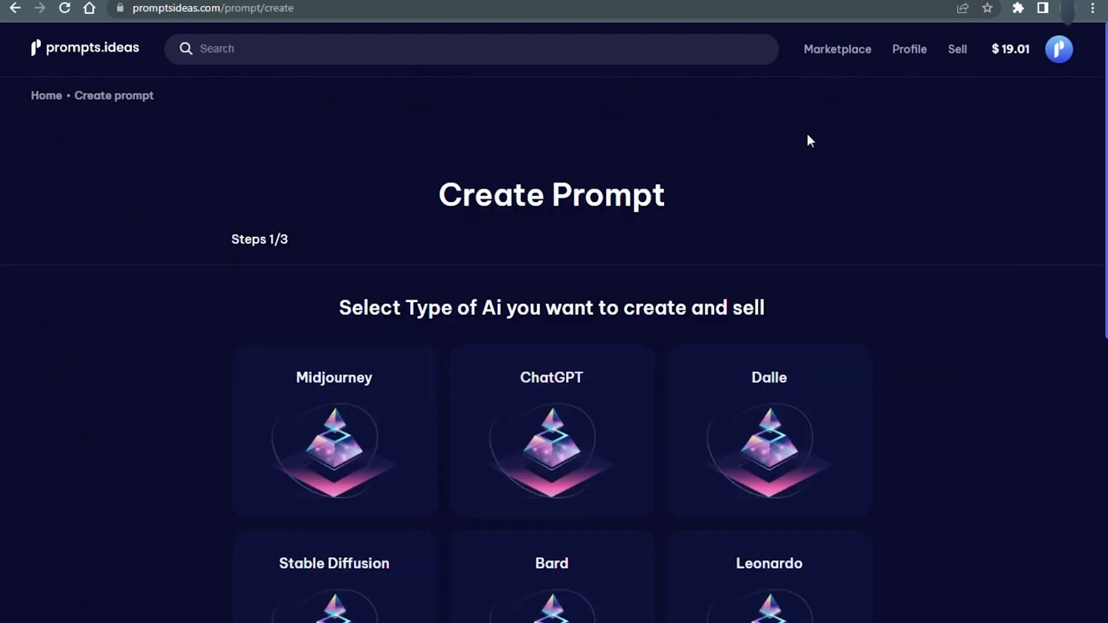
Step: Choose Midjourney as the AI type and name the listing 'Cute chibi characters'
scroll(808, 138, down, 3)
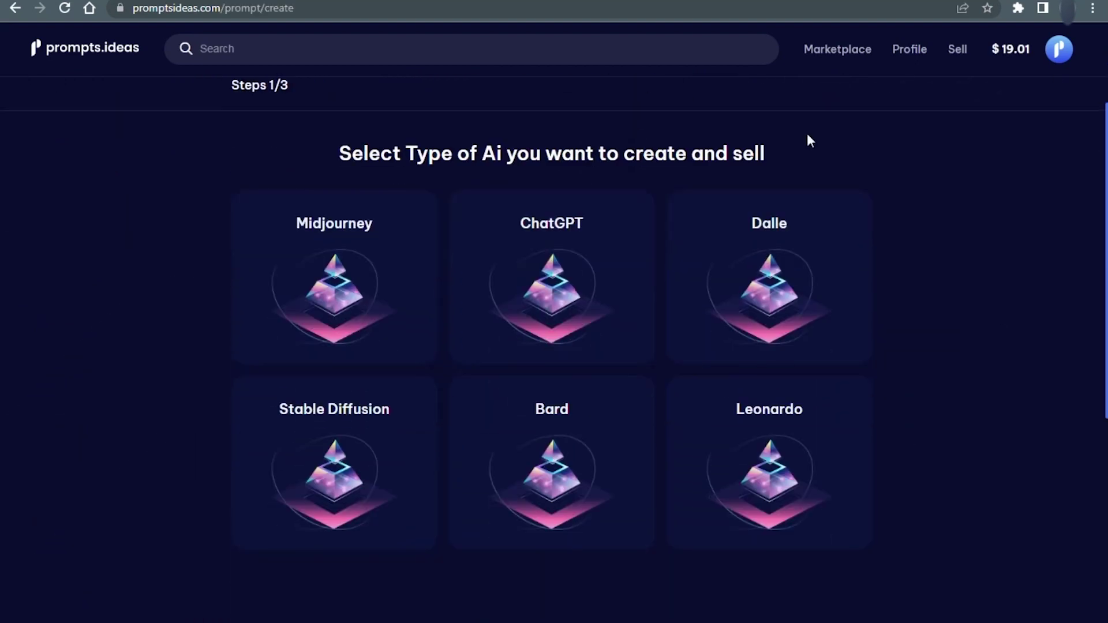
click(358, 281)
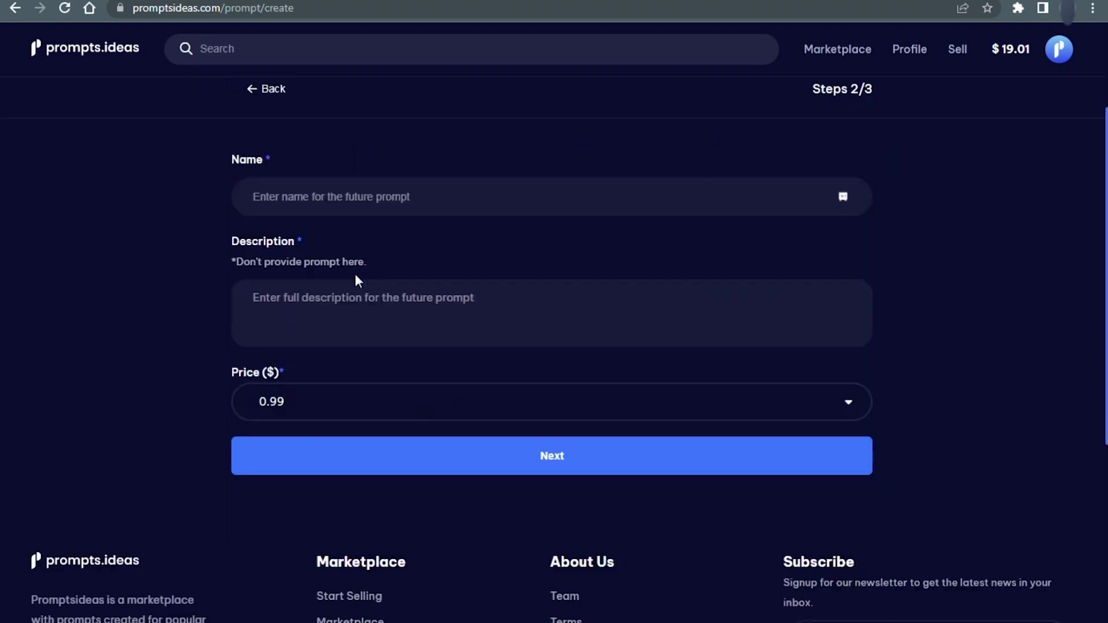
scroll(355, 281, up, 2)
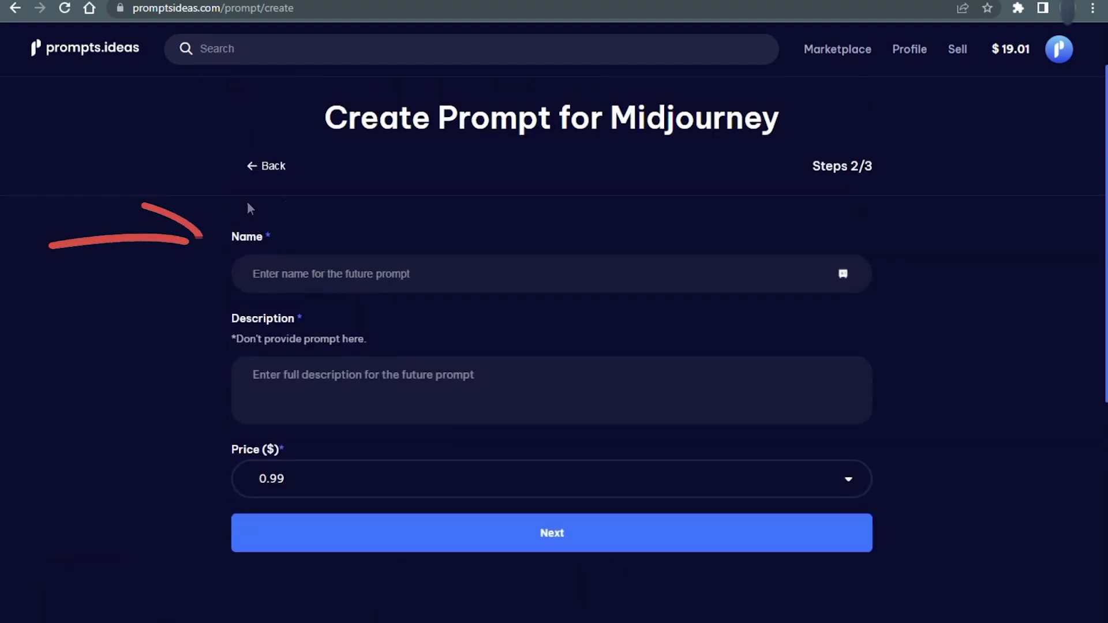
click(290, 272)
text(Cute chibi characters)
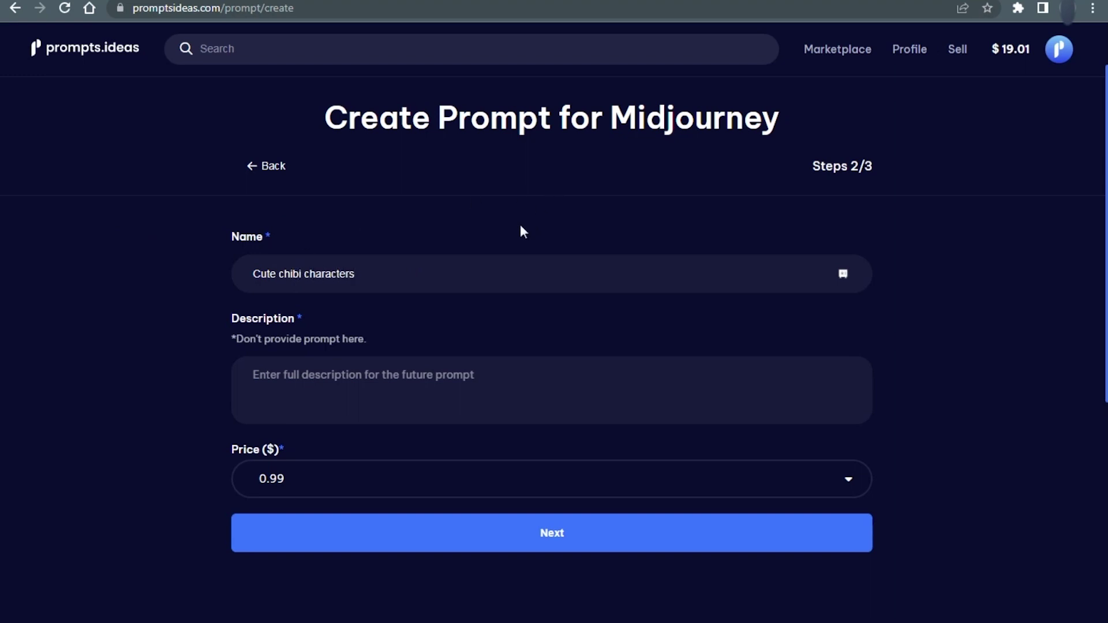
Step: Add the chibi-style description, set the price to 2.99, and continue to step 3
scroll(519, 221, down, 2)
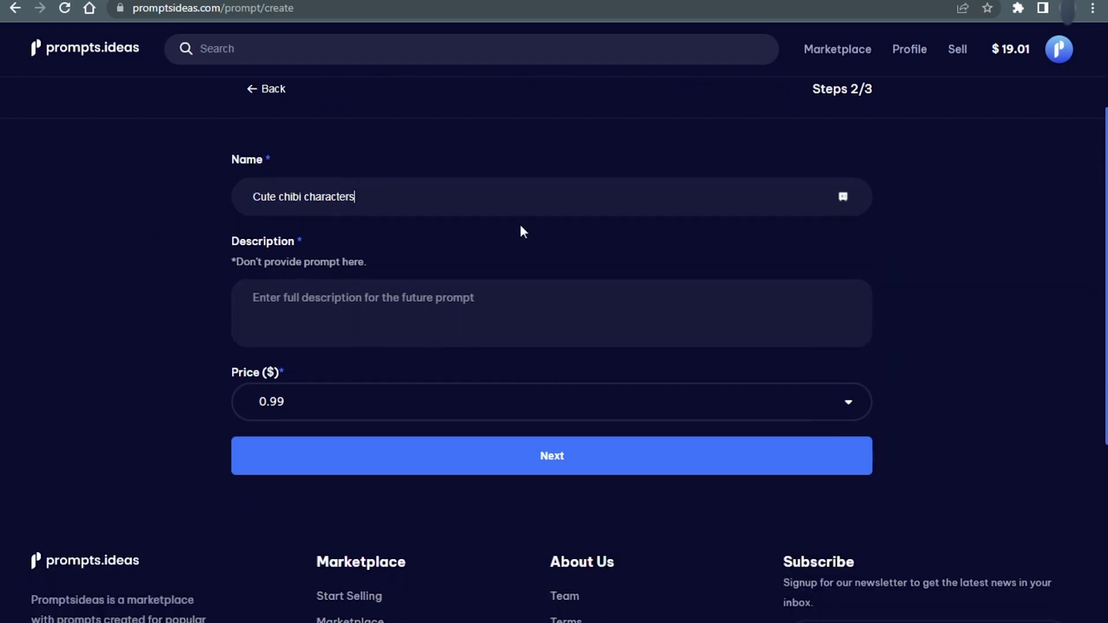
click(338, 308)
text(What is chibi style? Just take a look at these adorable faces - they are the embodiment of chibi styles. Simply insert your character into the designated spot in the prompt, and you'll get a classic example)
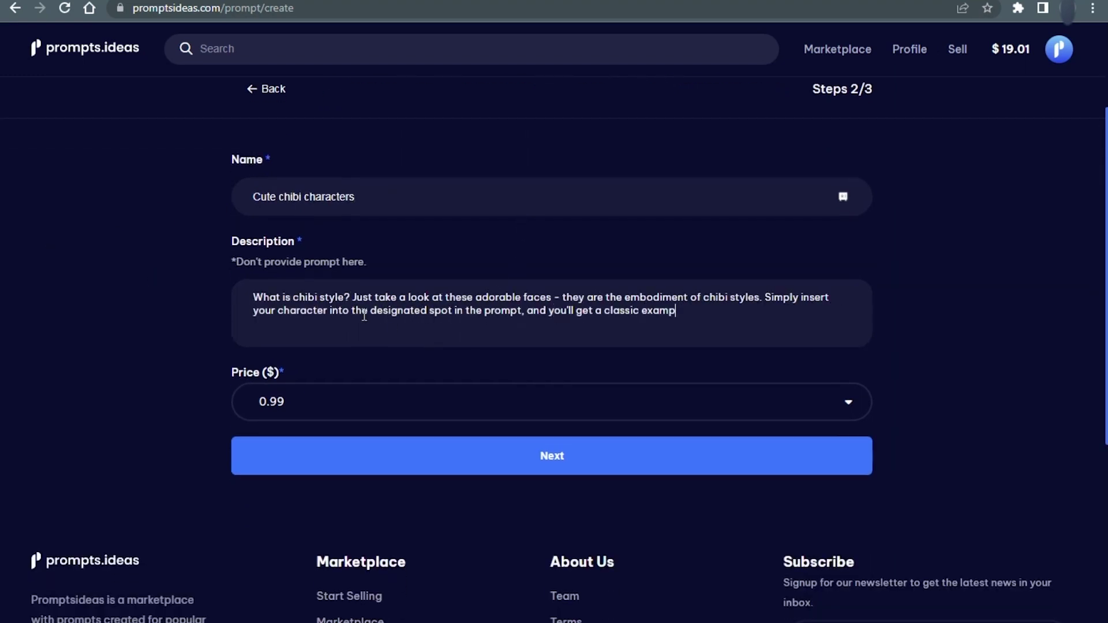
text( of how cuteness should look.)
click(401, 410)
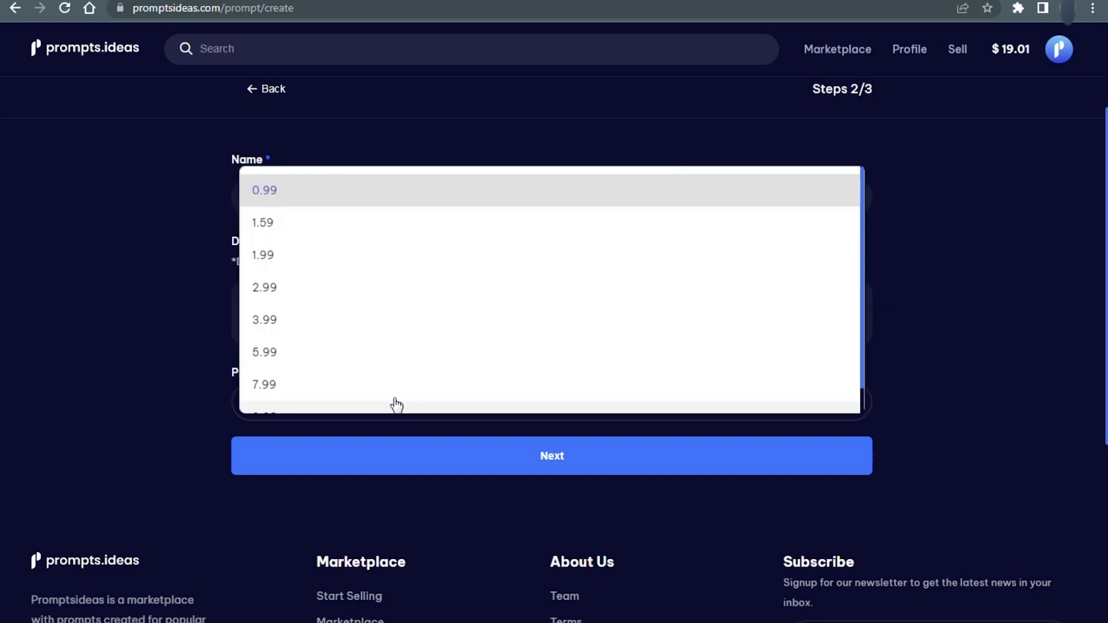
click(322, 289)
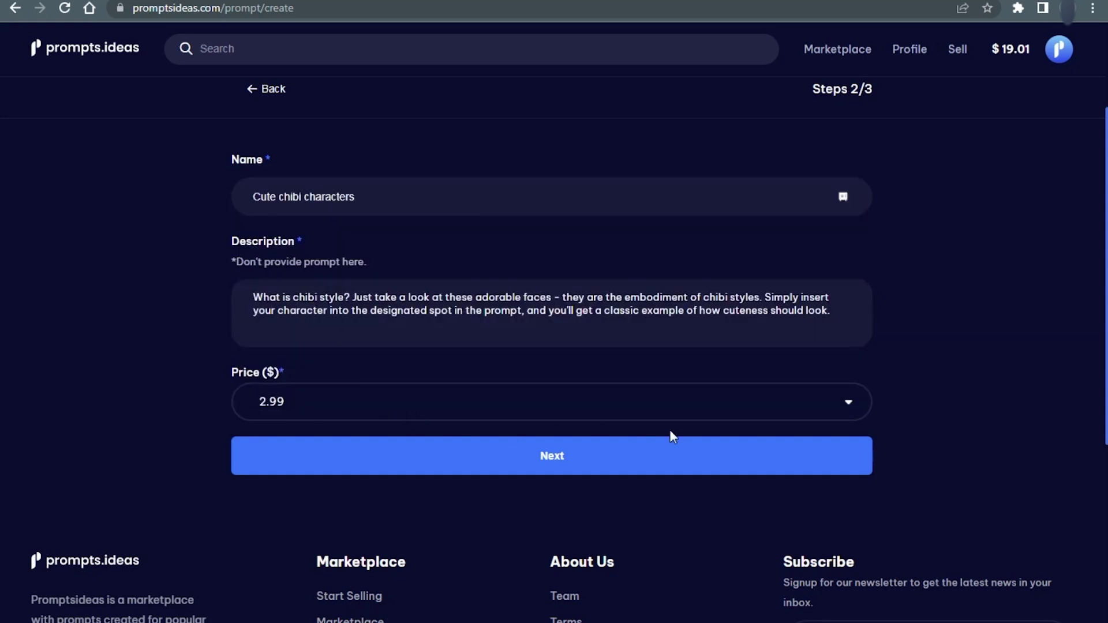
click(527, 456)
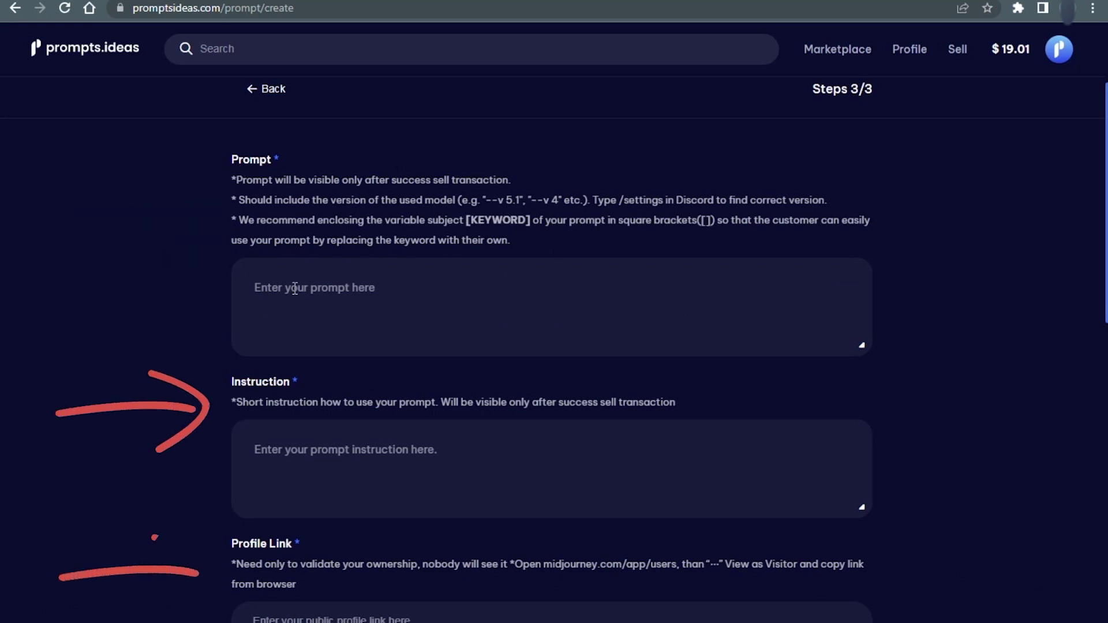
click(271, 289)
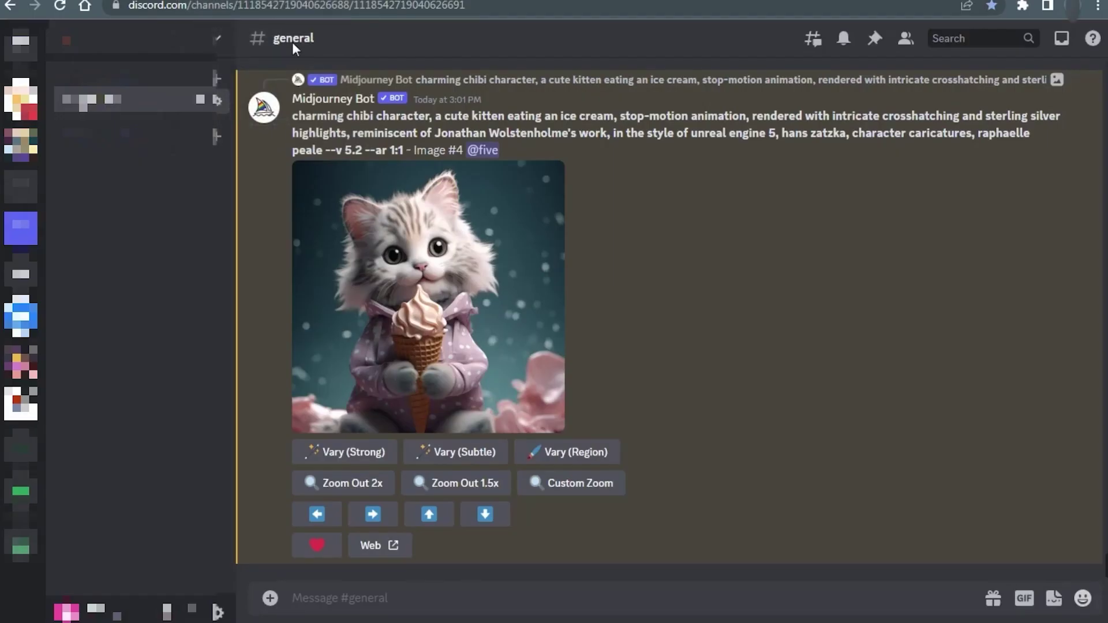
drag(293, 117, 402, 156)
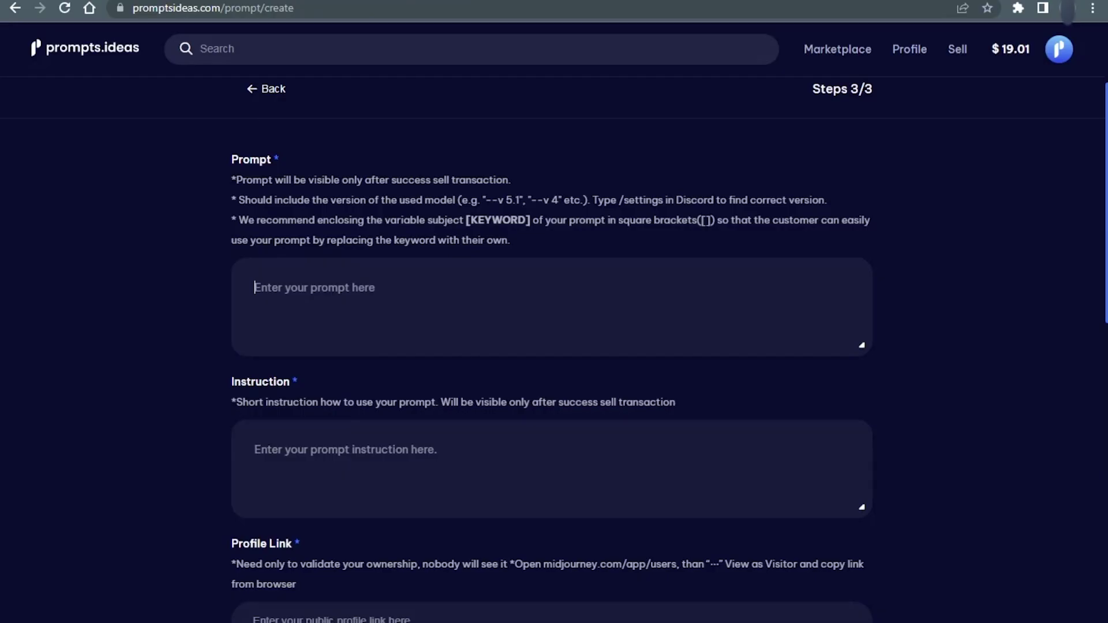
Step: Paste the chibi kitten prompt and start bracketing 'kitten eating an ice cream' as the keyword
text(charming chibi character, a cute kitten eating an ice cream, stop-motion animation, rendered with intricate crosshatching and sterling silver highlights, reminiscent of Jonathan Wolstenholme's work, in the style of unreal engine 5, hans zatzka, character caricatures, raphaelle peale --v 5.2 --ar 1:1)
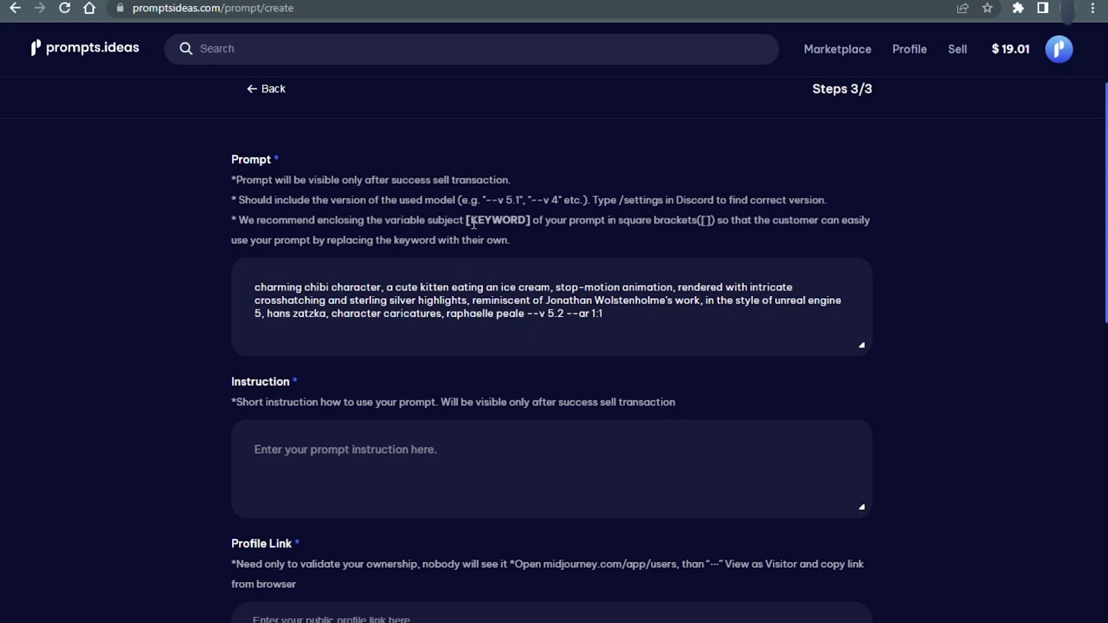
drag(470, 222, 524, 223)
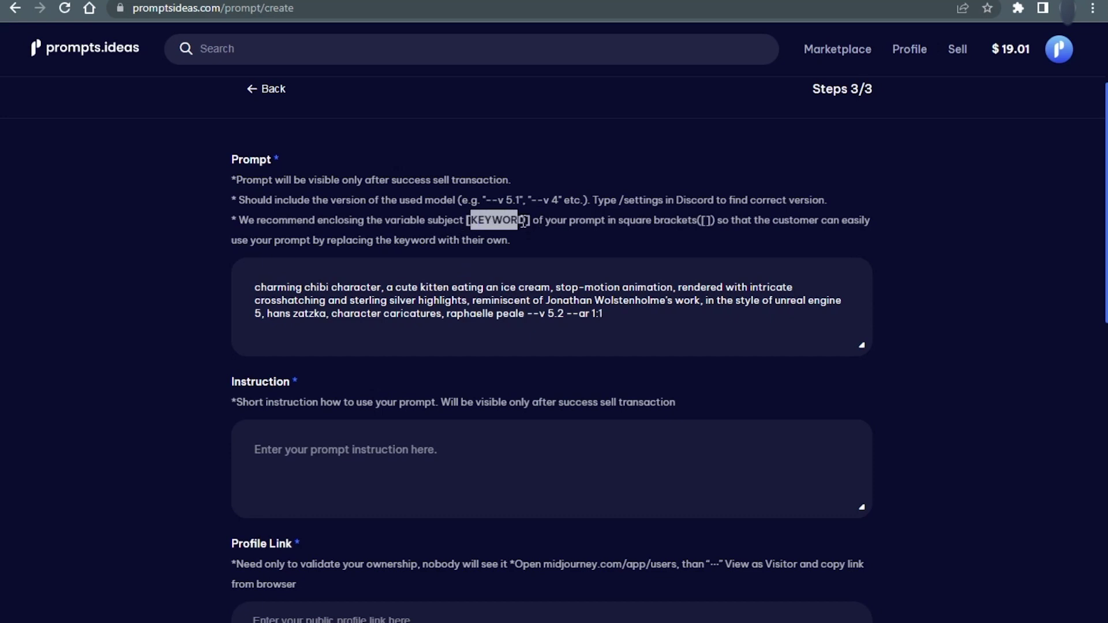
click(420, 287)
text([)
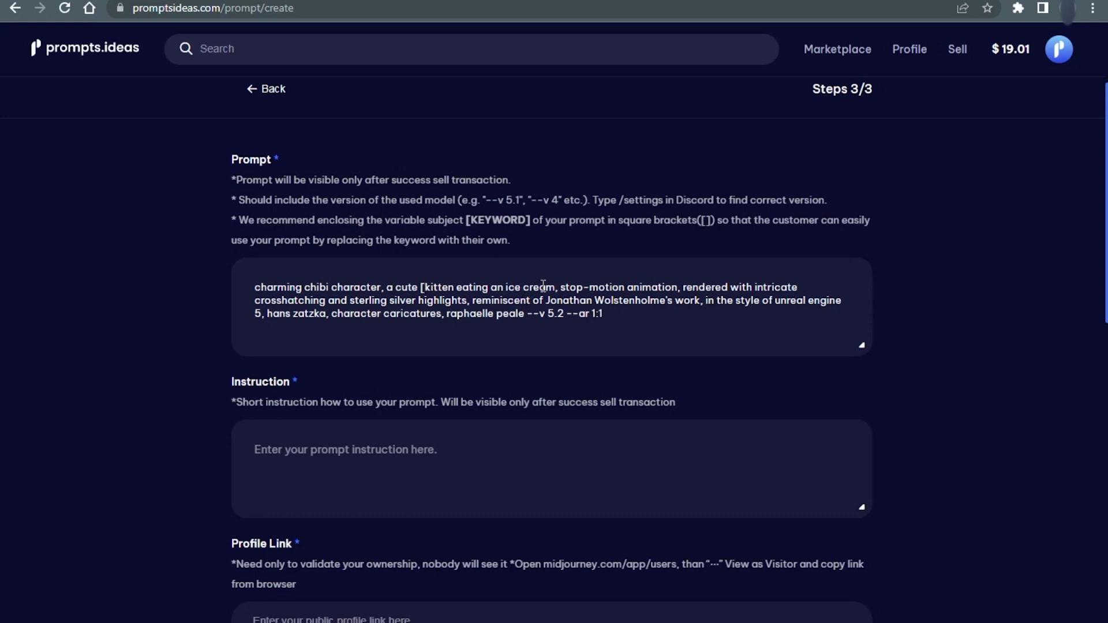
click(557, 287)
Step: Close the keyword bracket and write instructions on swapping bracketed words, with example variations
text(])
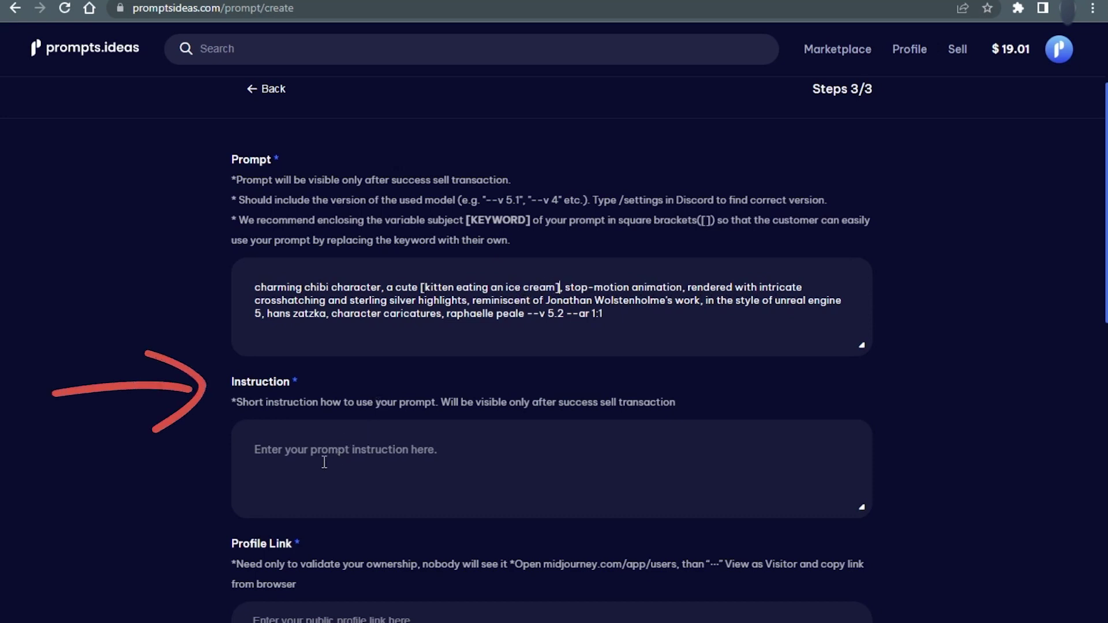
click(324, 462)
text(You can customize the prompt by replacing the [words highlighted in squar)
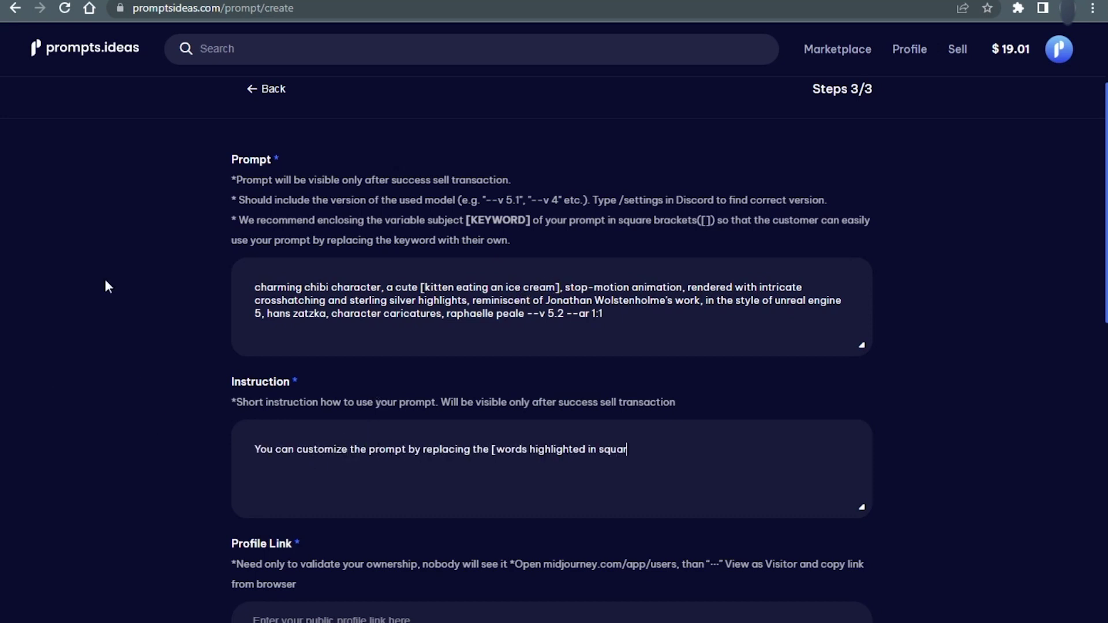
text(e brackets] with your own.  To generate the images you see on the prompt page, apart from "kitten eating an ice cream," I also used the following variations: - "penguin wearing a jacket is sitting on the iceberg", - "dwarf wearing shorts is walking in sunlit forest", - "otter wearing a t-shirt and sunglasses is sitting by a table".)
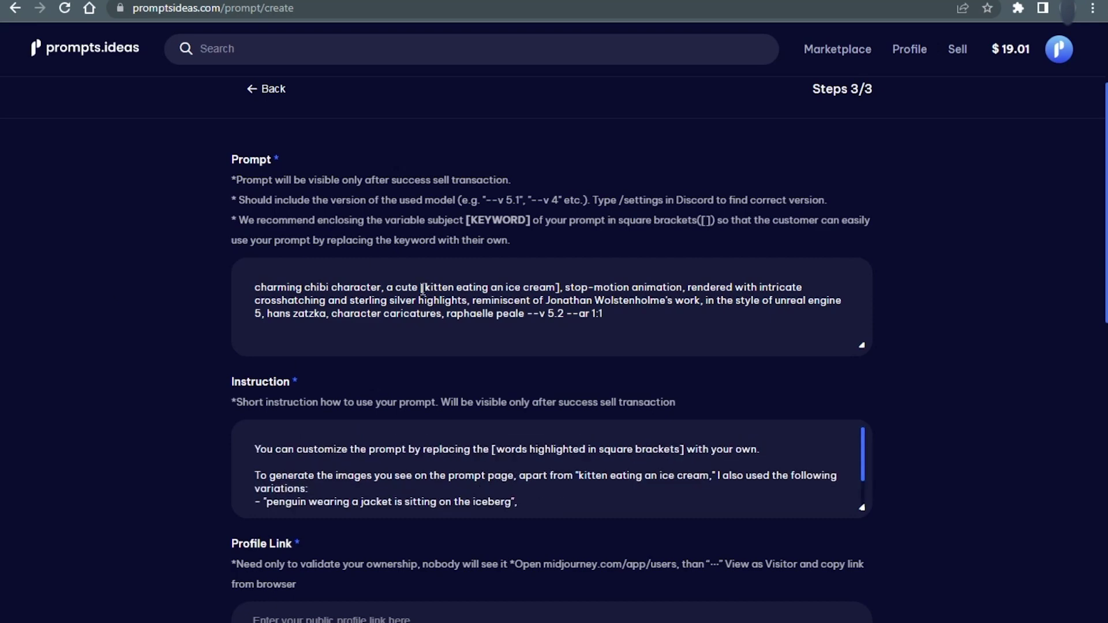
scroll(560, 287, down, 1)
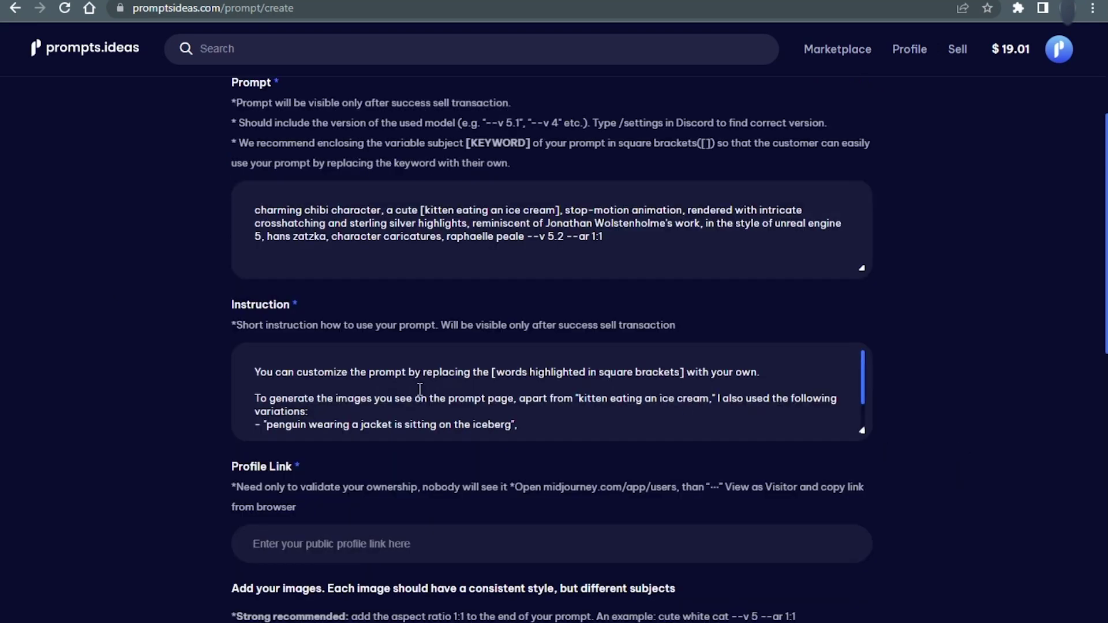
scroll(421, 389, down, 2)
Step: Scroll past the profile link and nine kitten, penguin, dwarf and otter images to Next
scroll(269, 405, down, 3)
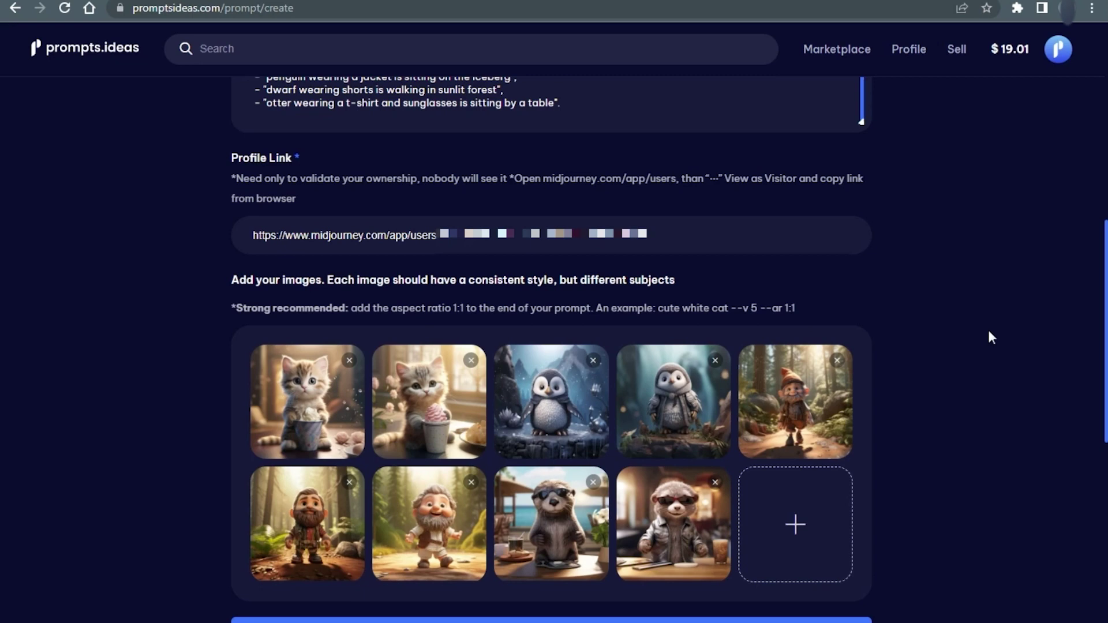
scroll(991, 337, down, 5)
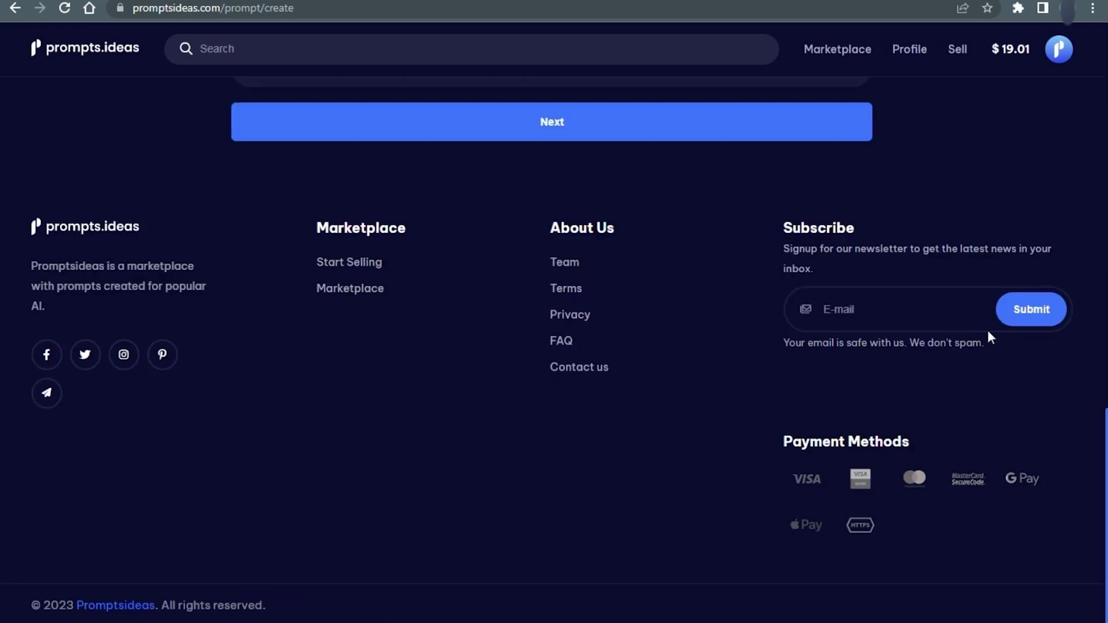
Step: Submit the Cute chibi characters listing and dismiss the success notification
click(566, 128)
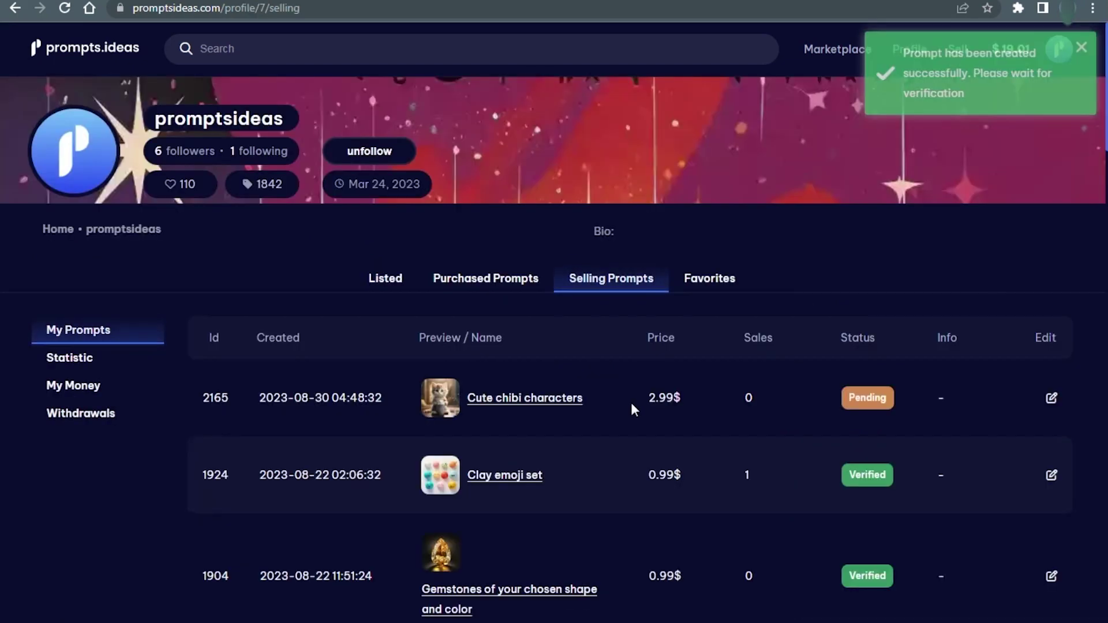
click(963, 60)
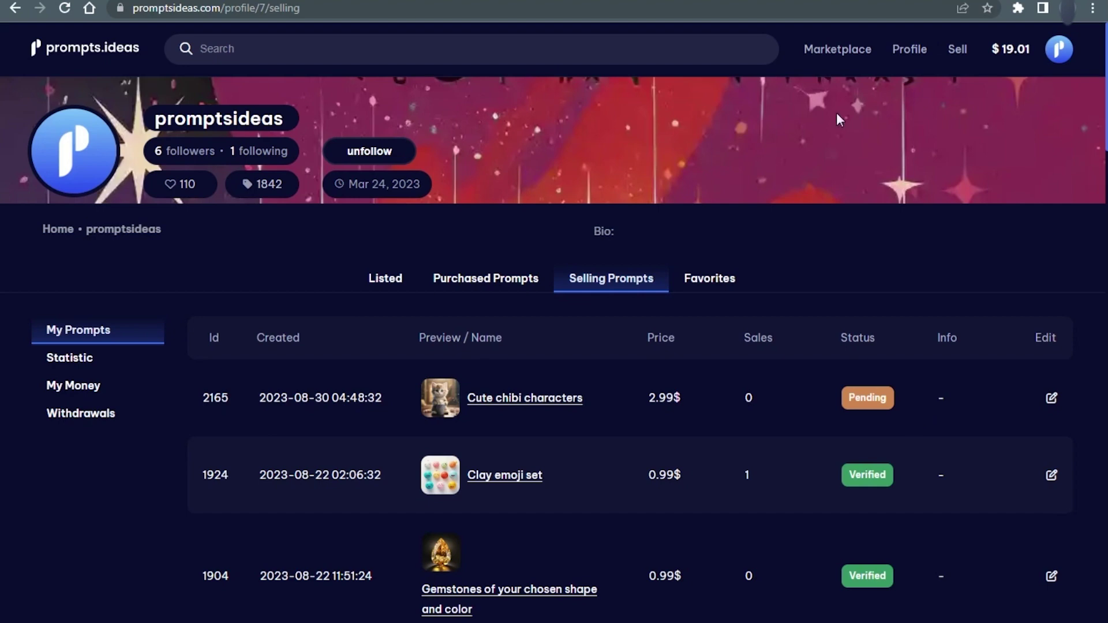
Step: Filter the marketplace to Leonardo prompts and open dao's Banner maker prompt
click(847, 51)
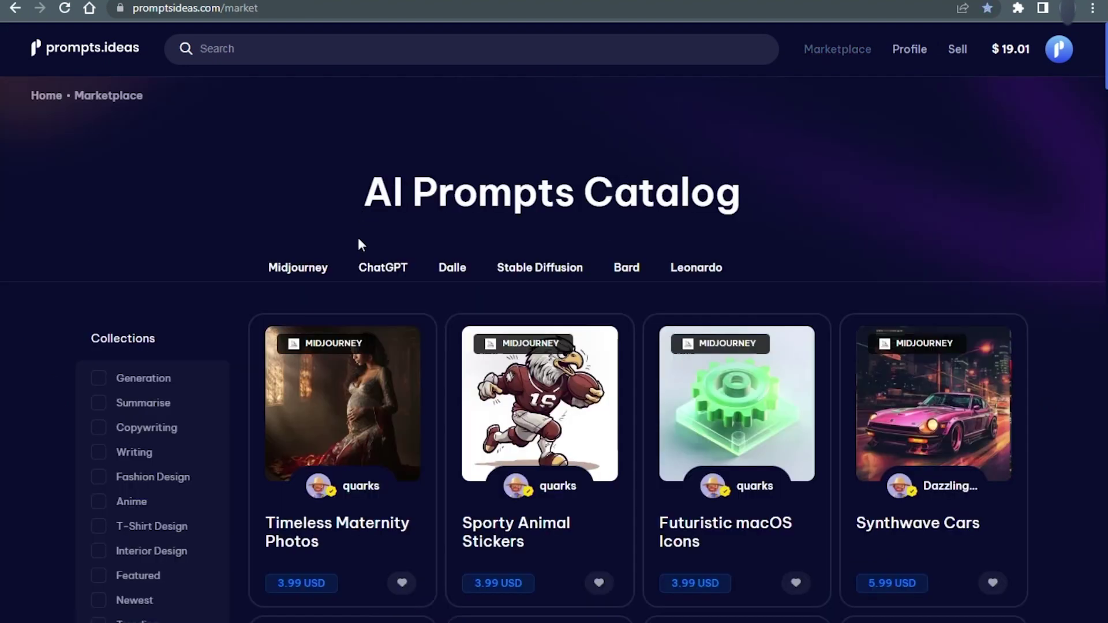
click(698, 270)
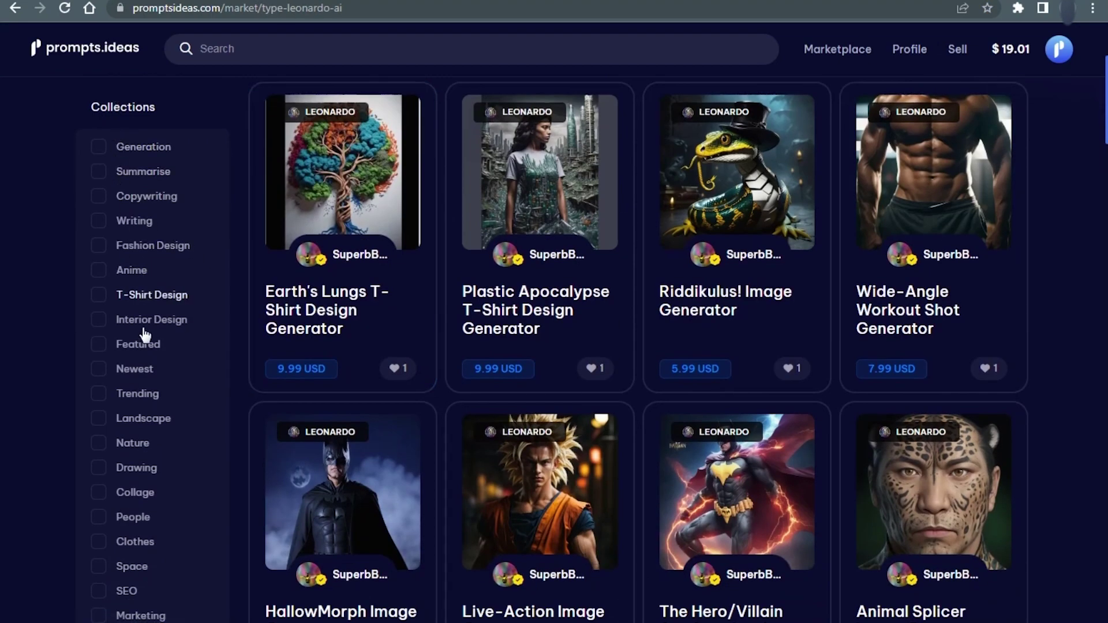
scroll(670, 262, down, 1)
scroll(671, 262, down, 8)
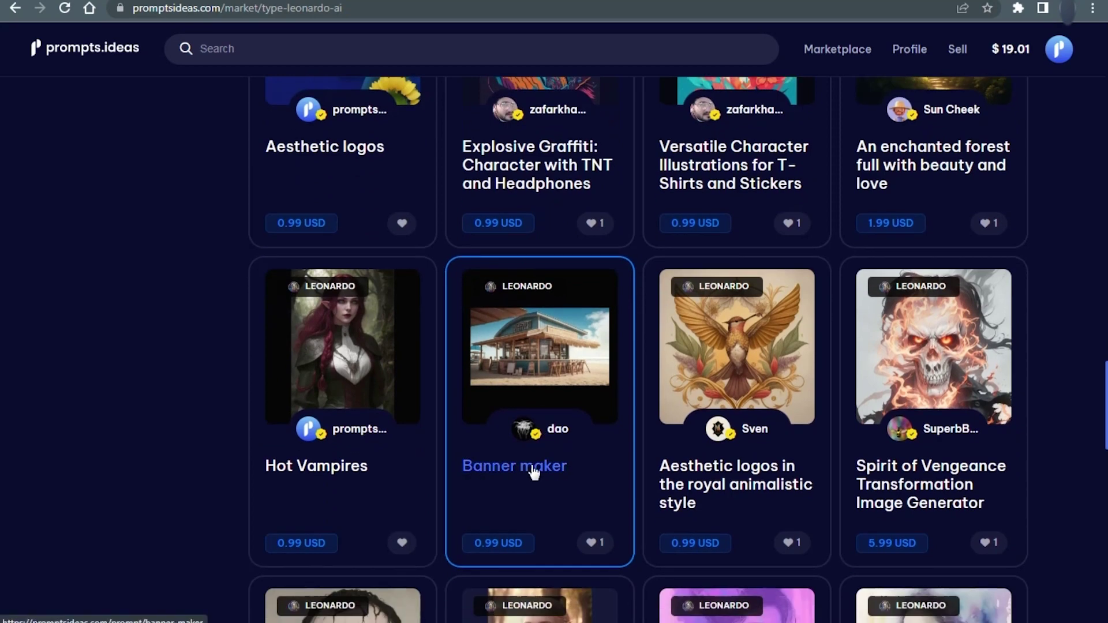
click(530, 334)
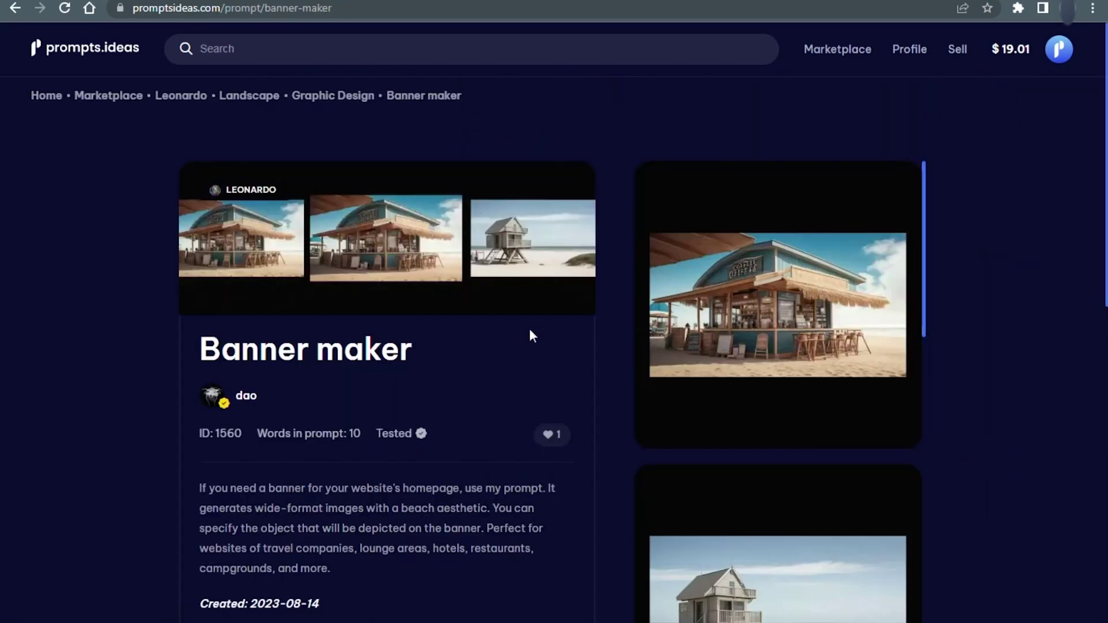
Step: Buy the Banner maker prompt for 0.99 USD
scroll(814, 303, down, 5)
scroll(811, 329, down, 5)
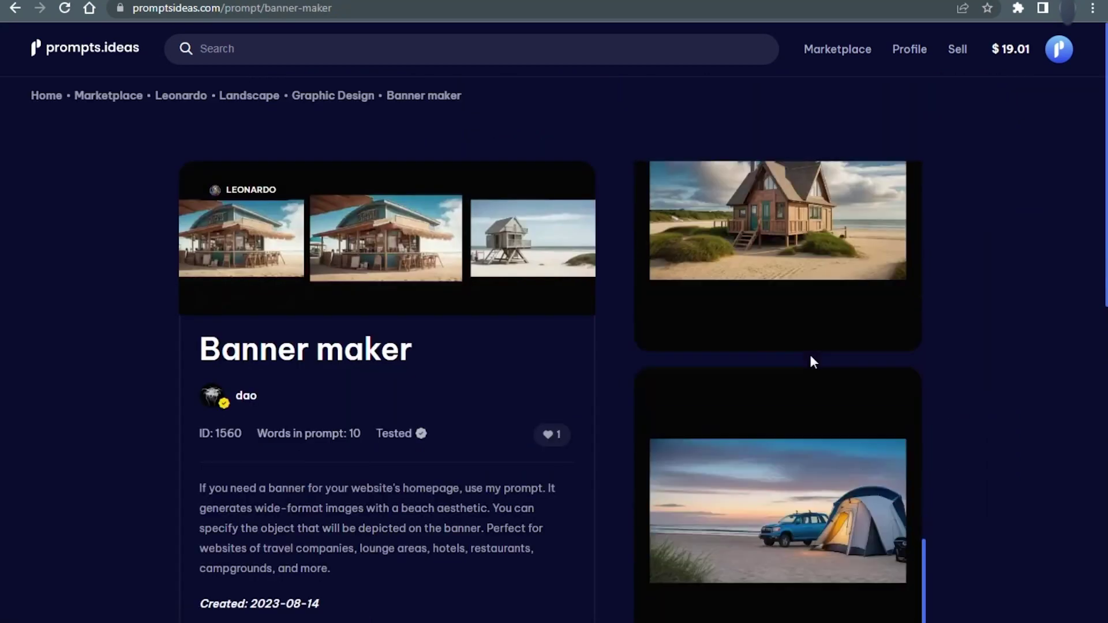
scroll(811, 355, down, 5)
scroll(533, 353, down, 3)
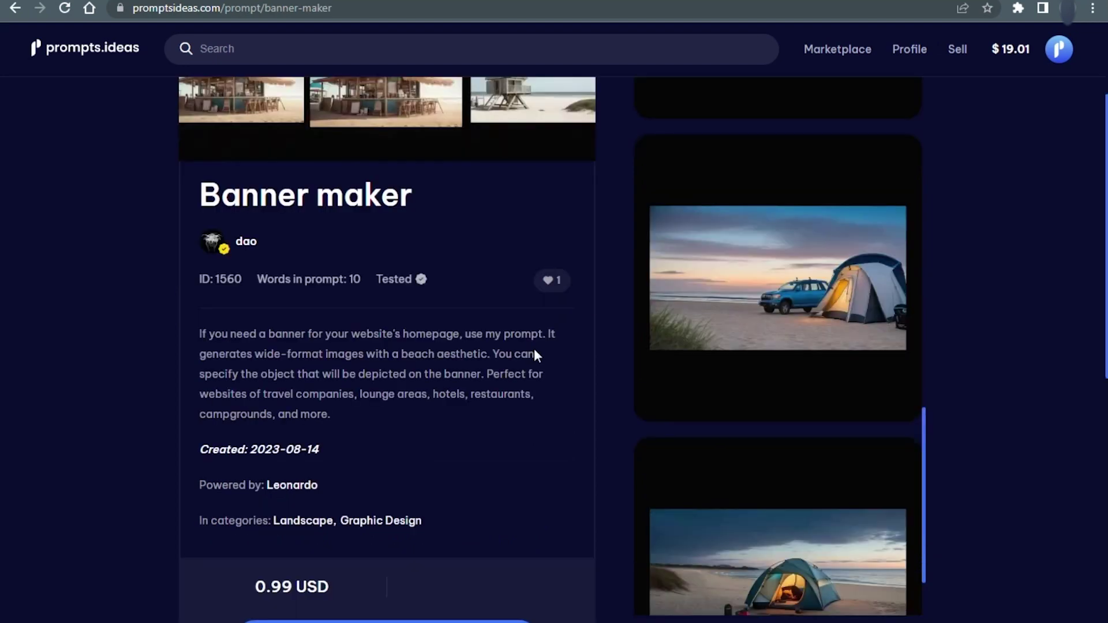
scroll(532, 354, down, 3)
click(354, 420)
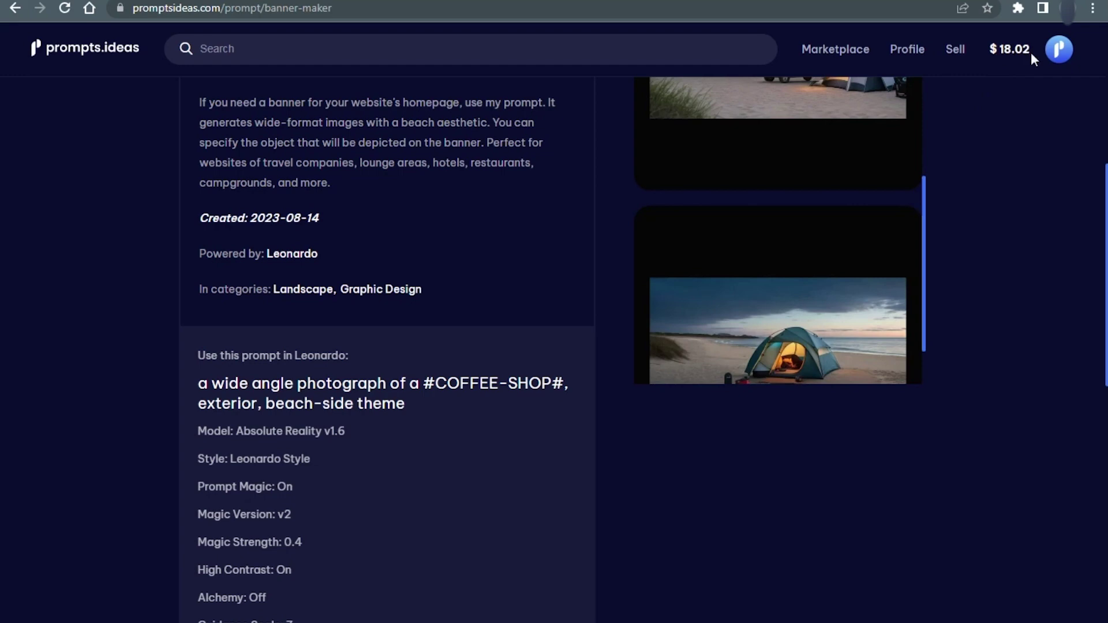
Step: Copy the revealed coffee-shop prompt and paste it into Leonardo's prompt box
scroll(526, 343, down, 3)
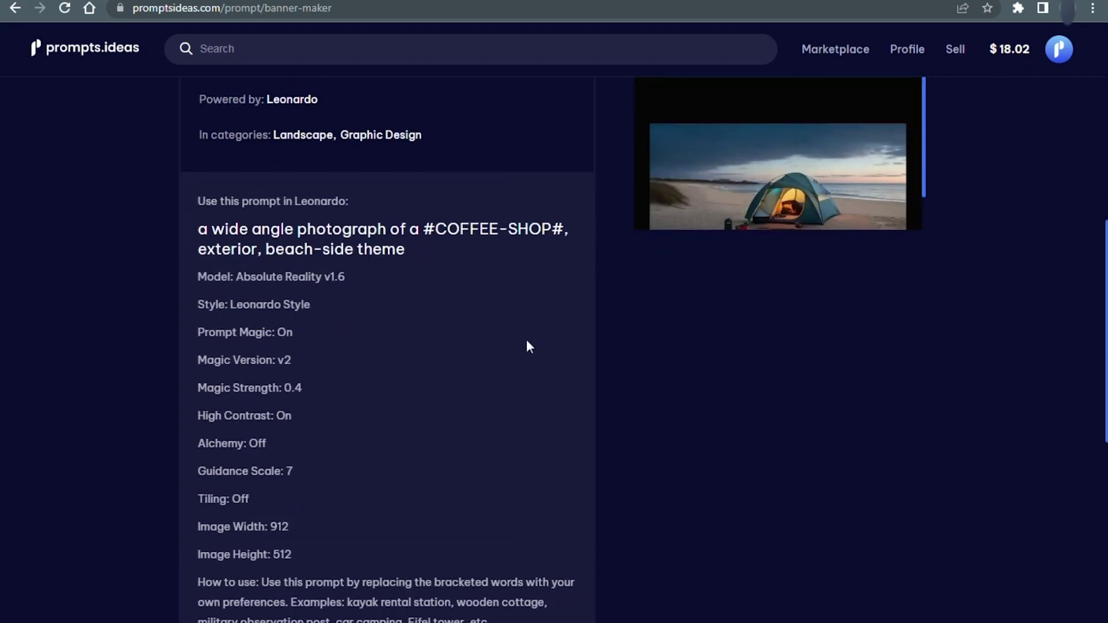
scroll(408, 299, down, 2)
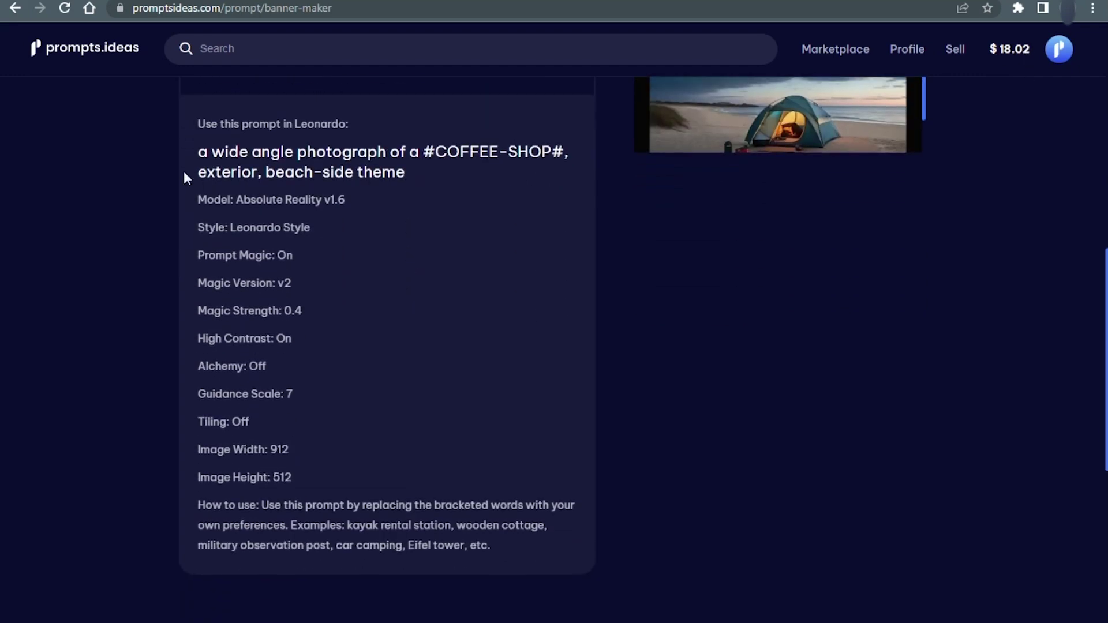
drag(197, 152, 428, 178)
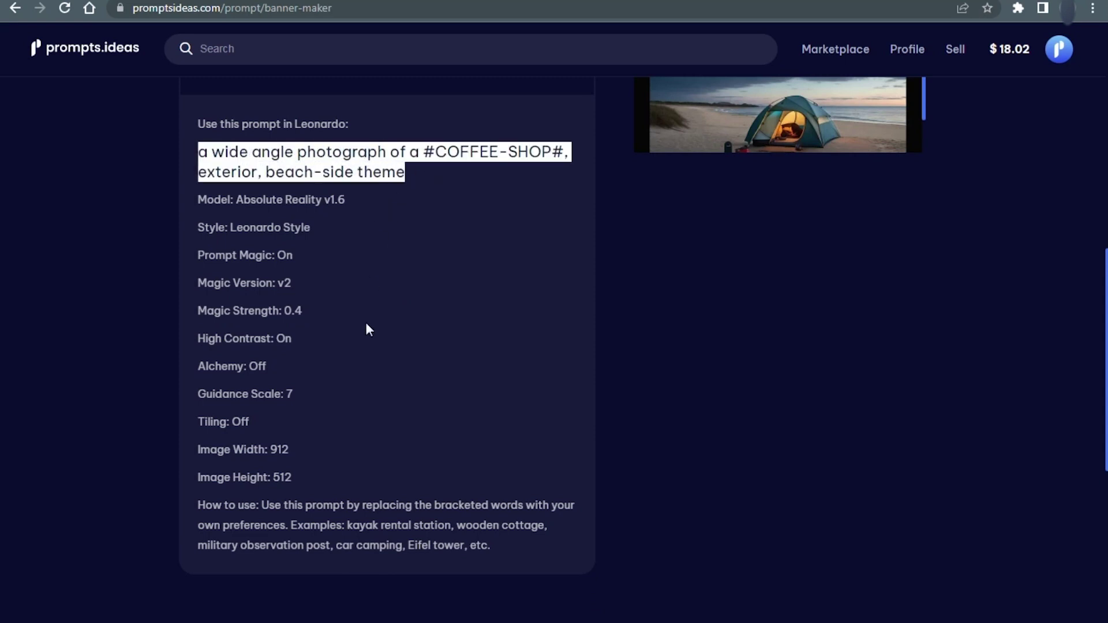
text(a wide angle photograph of a #COFFEE-SHOP#, exterior, beach-side theme)
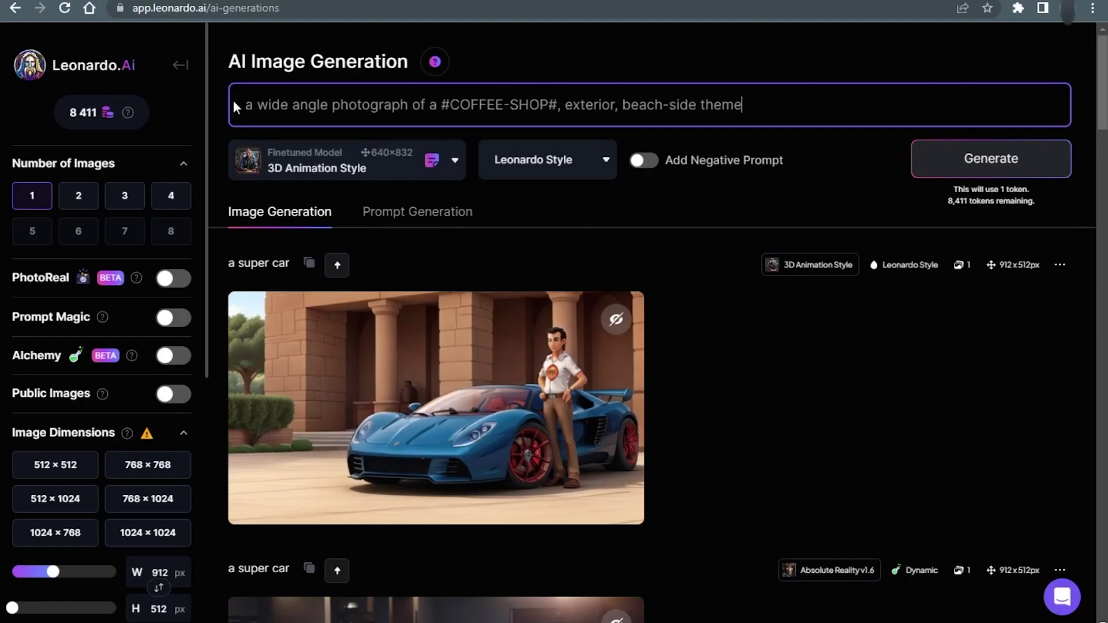
Step: Remove the # marks around COFFEE-SHOP and select the Absolute Reality v1.6 model
click(450, 106)
key(BackSpace)
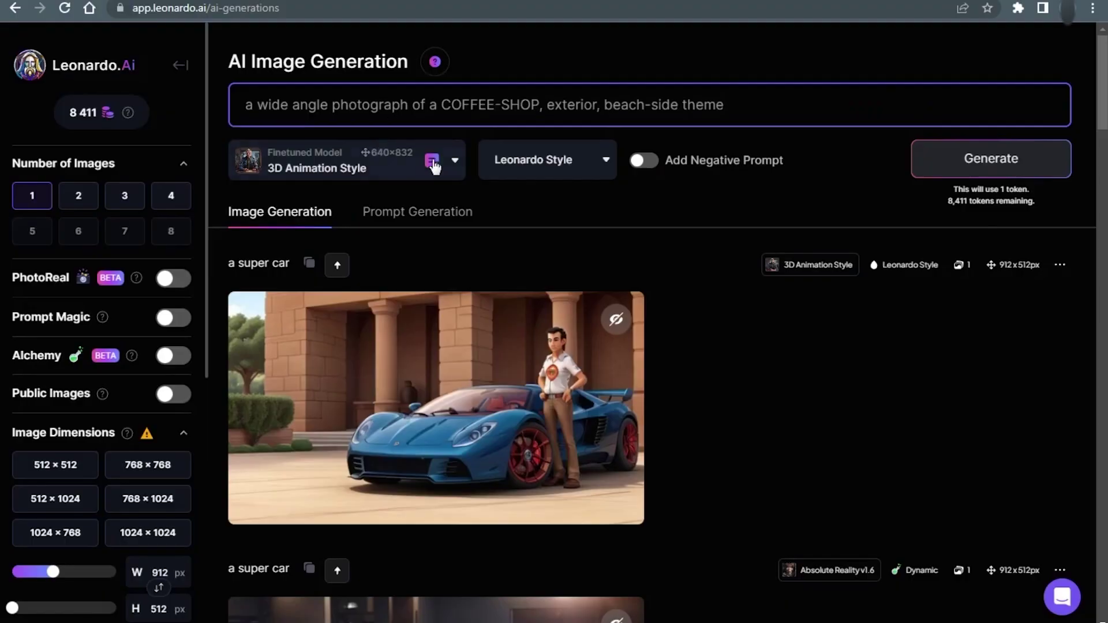
click(453, 165)
click(272, 261)
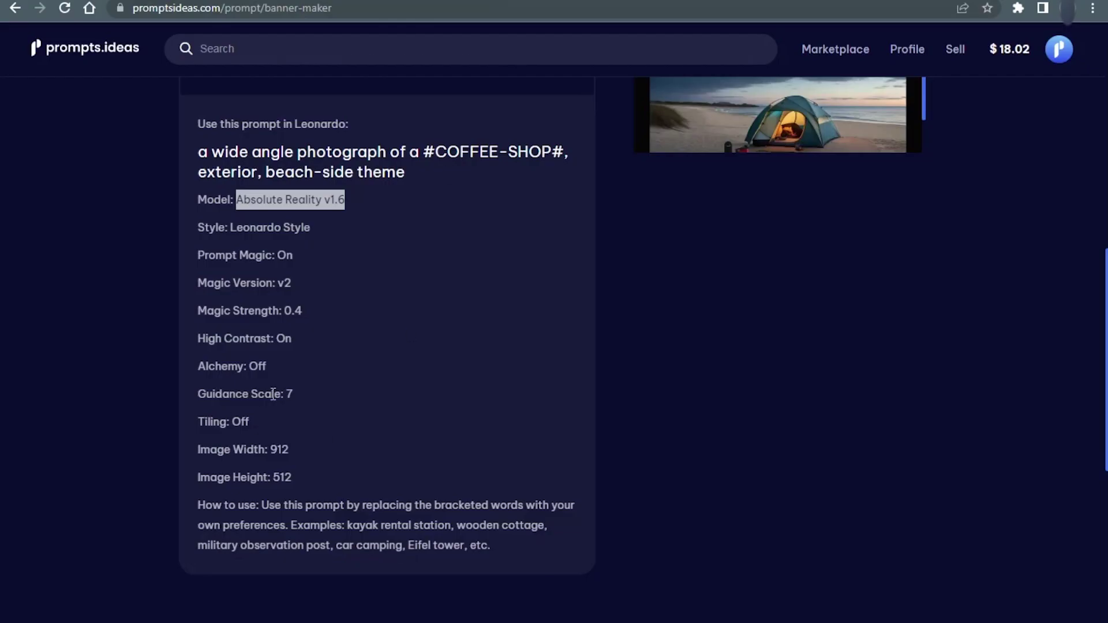
Step: Set the image size to 912×512 and generate the coffee-shop banner
drag(294, 394, 198, 393)
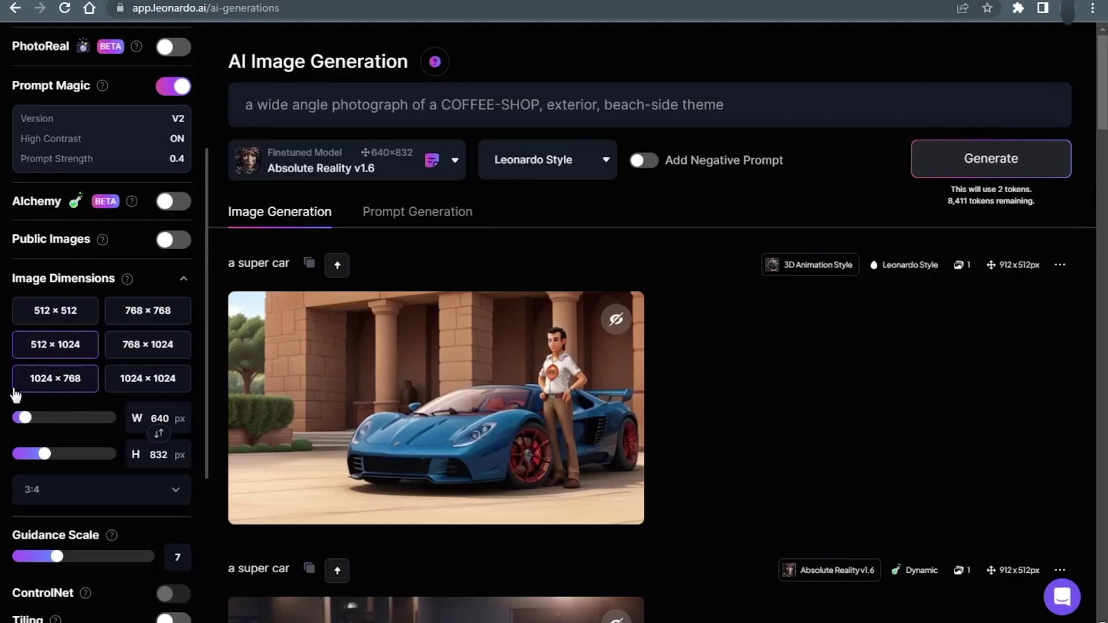
drag(25, 418, 30, 419)
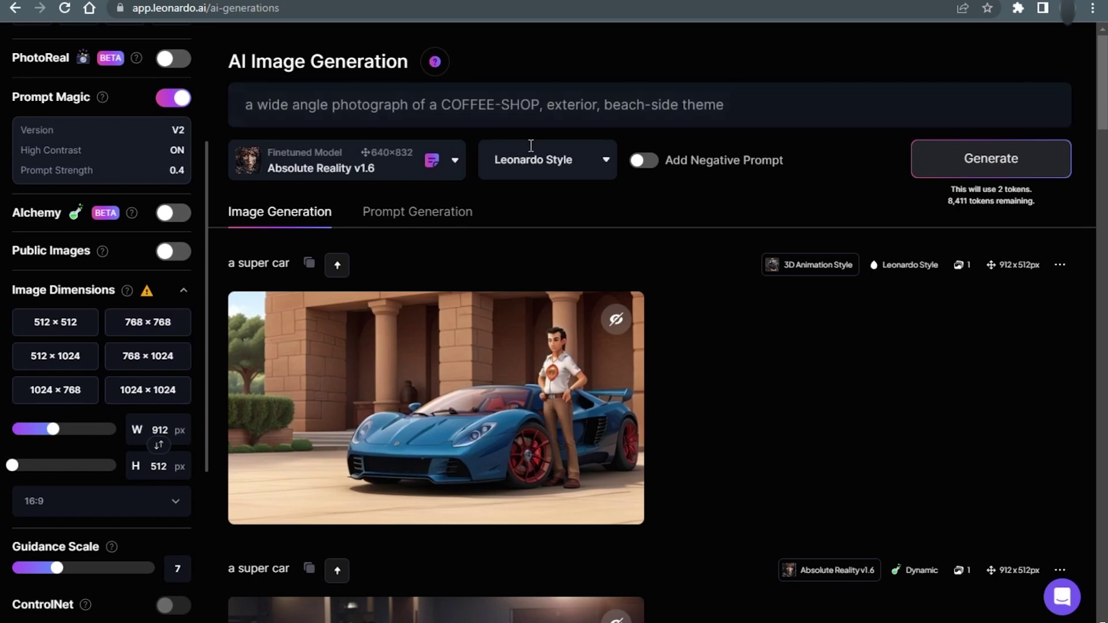
click(1014, 162)
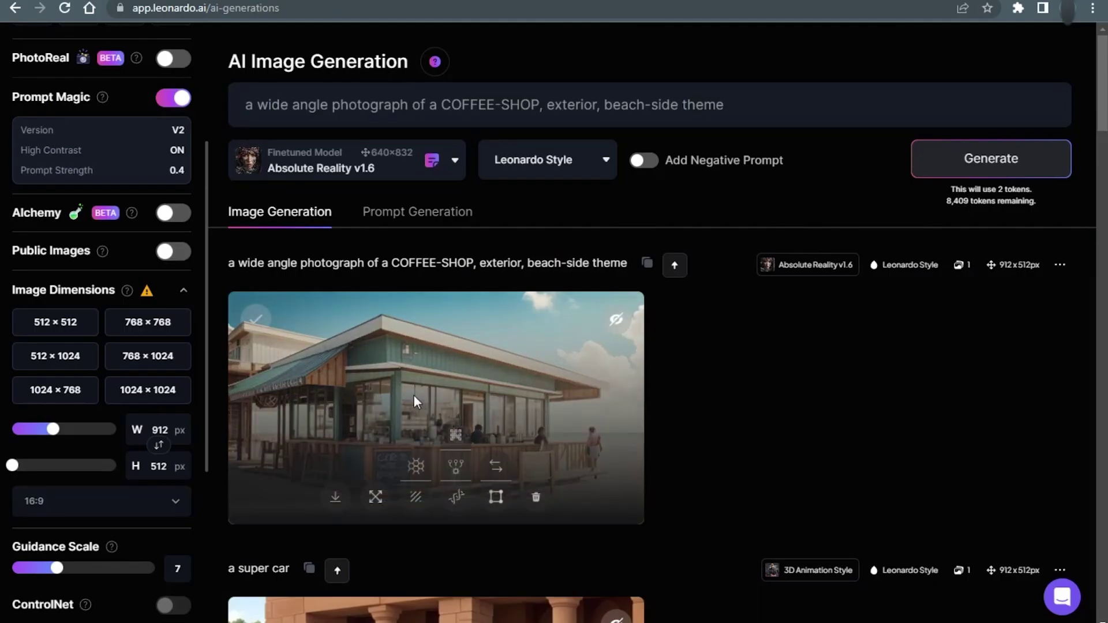
Step: Change the prompt subject to 'cruise ship', generate, and view the resulting banner
click(415, 401)
click(974, 220)
text(cruis)
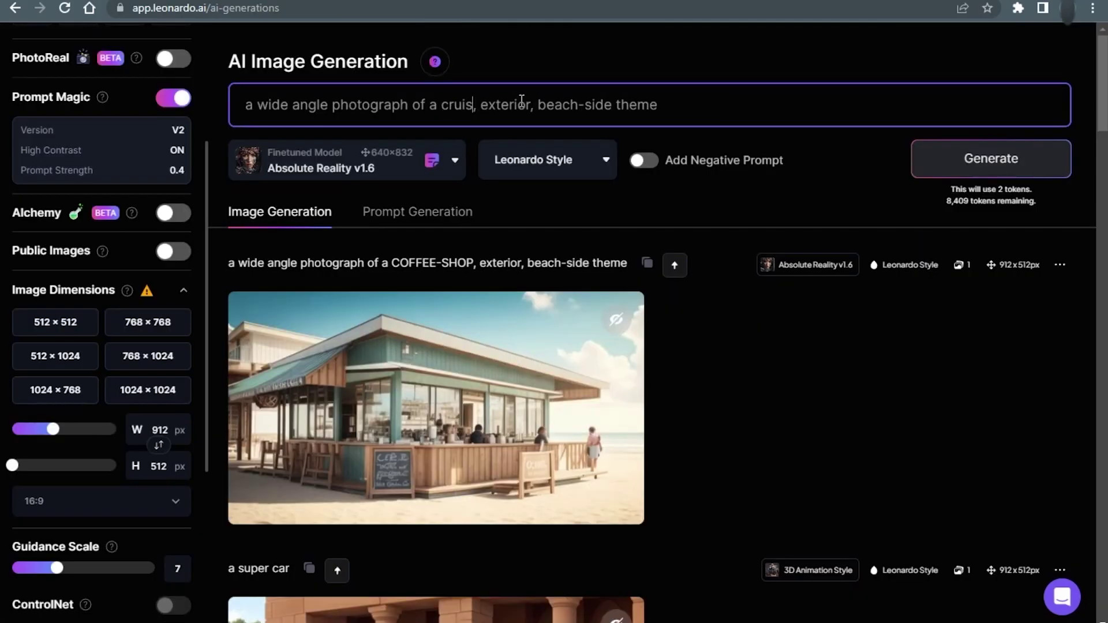
text(e ship)
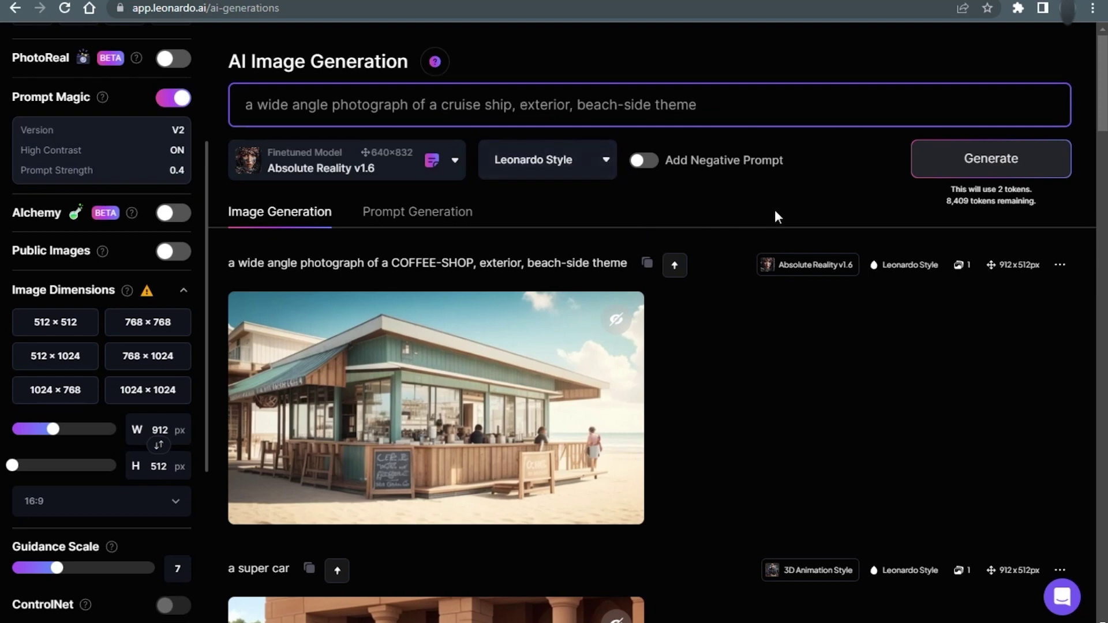
click(983, 171)
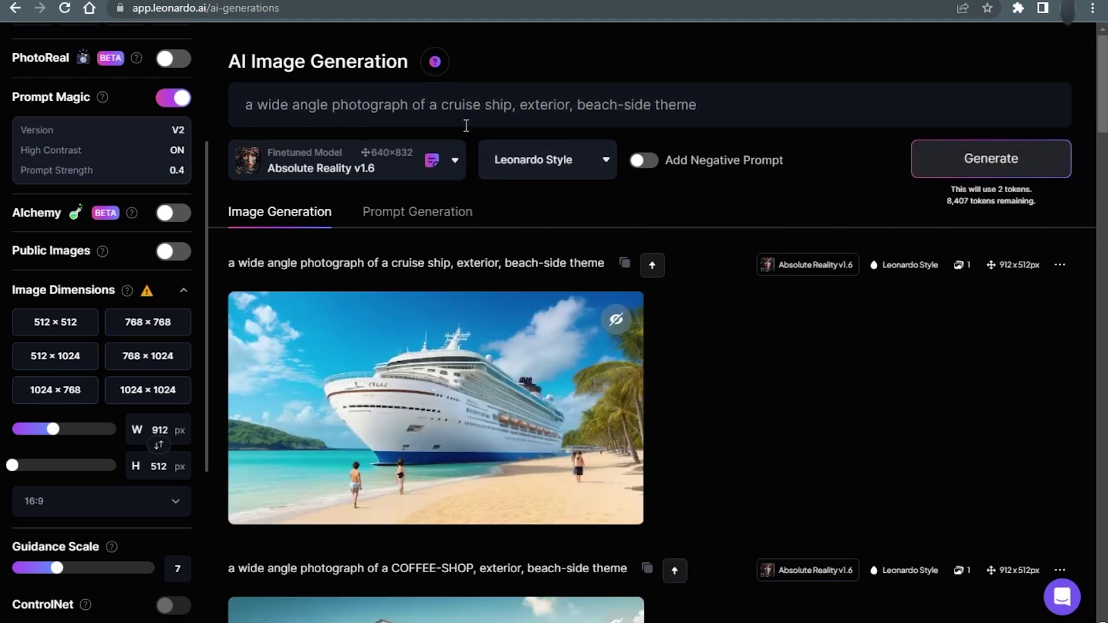
click(456, 346)
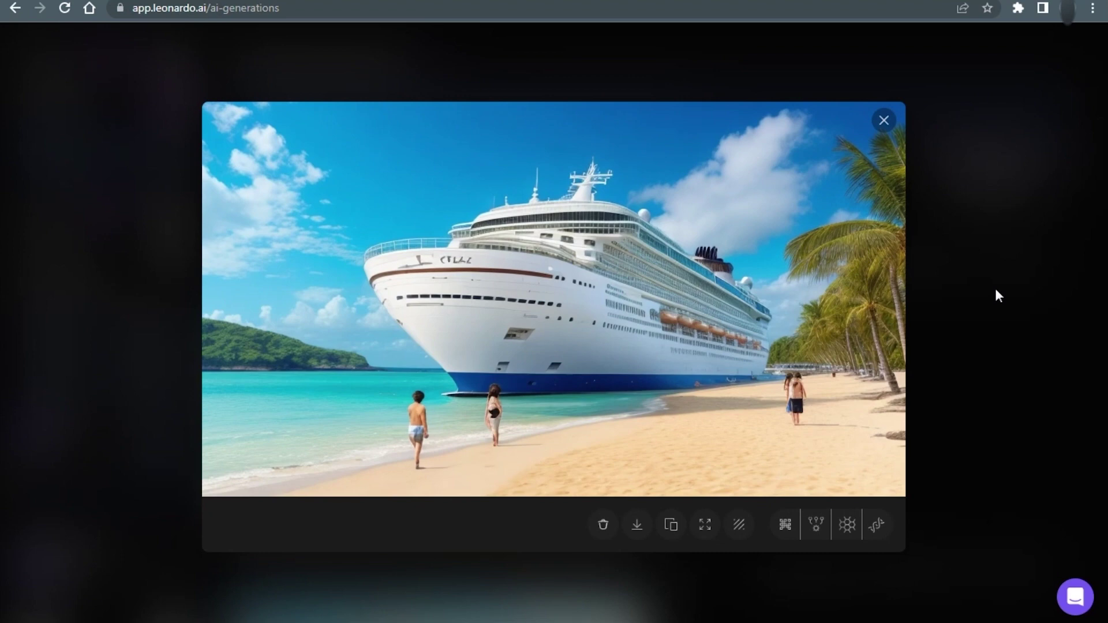
Step: Replace the subject with 'skyscraper', generate, and view the skyscraper banner
text(skyscraper, exterior, beach-side theme)
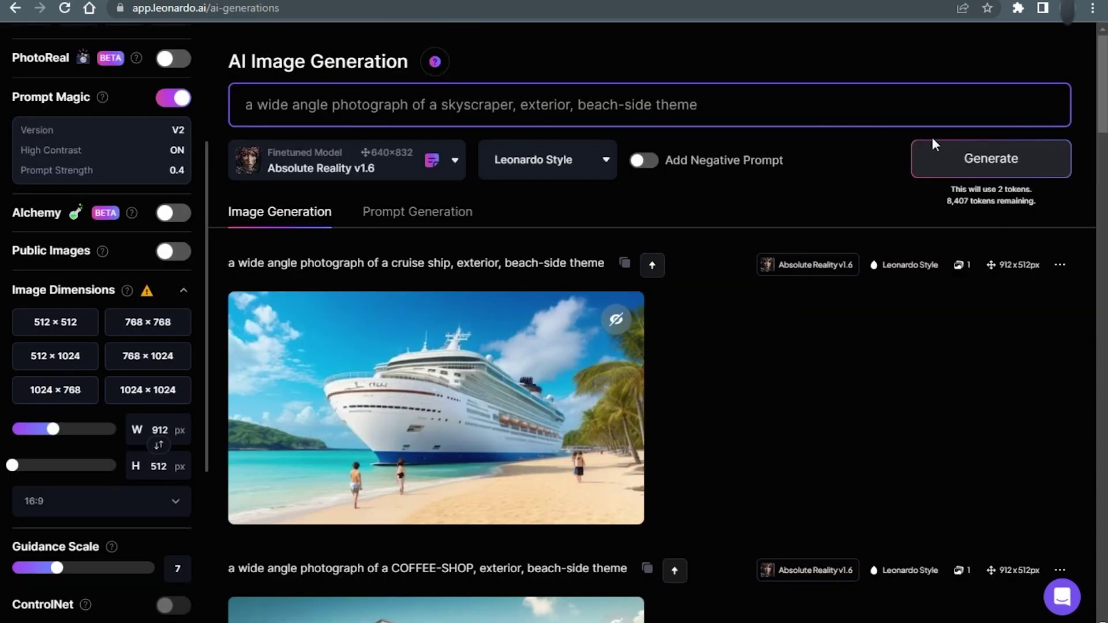
click(959, 155)
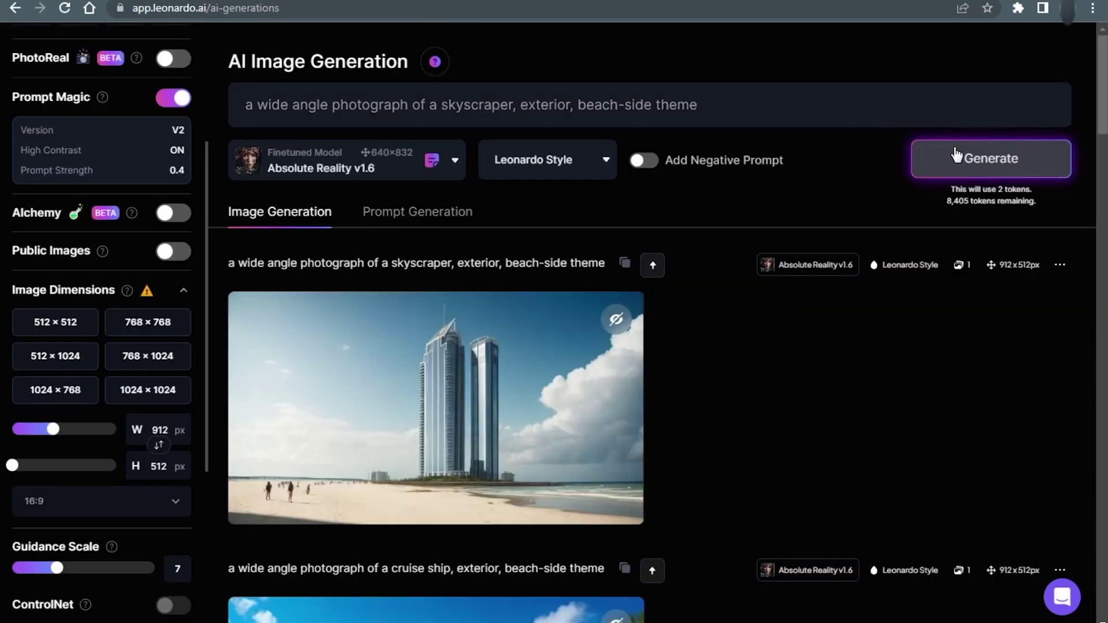
click(409, 367)
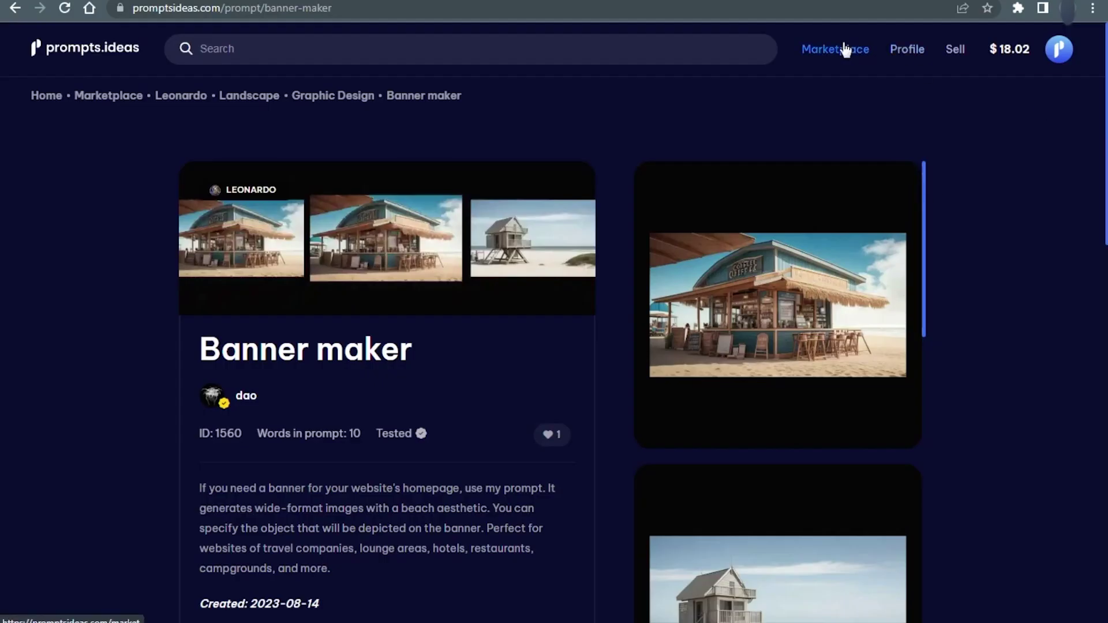
Step: Open the 'Discord username generator' prompt from the marketplace's ChatGPT category
click(844, 49)
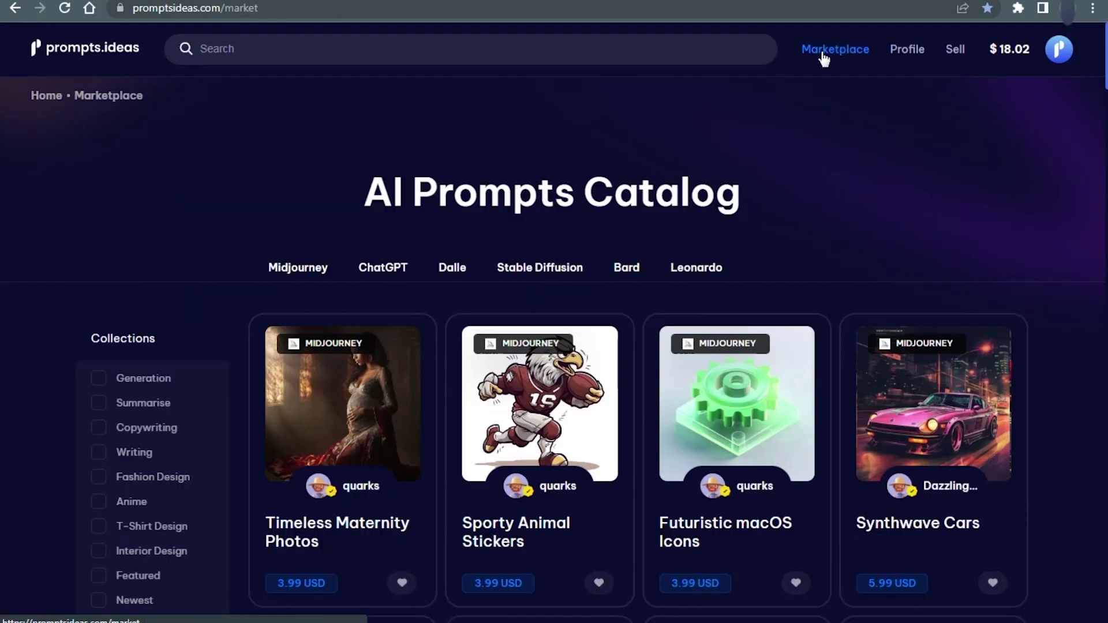
click(381, 270)
scroll(382, 272, down, 10)
scroll(384, 272, down, 6)
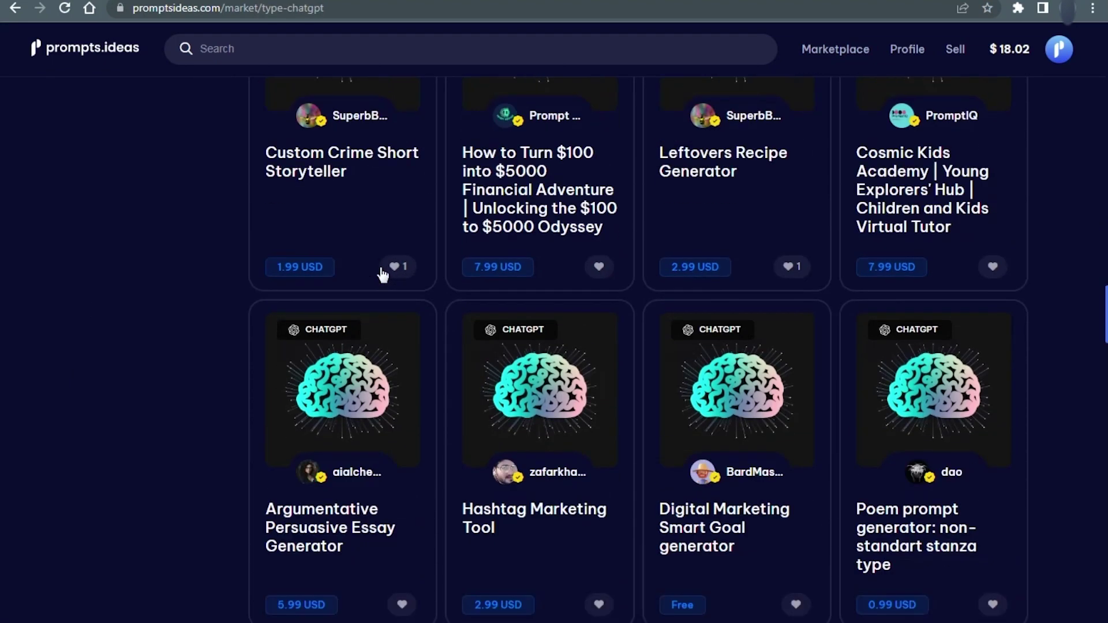
scroll(383, 272, down, 5)
scroll(370, 273, down, 3)
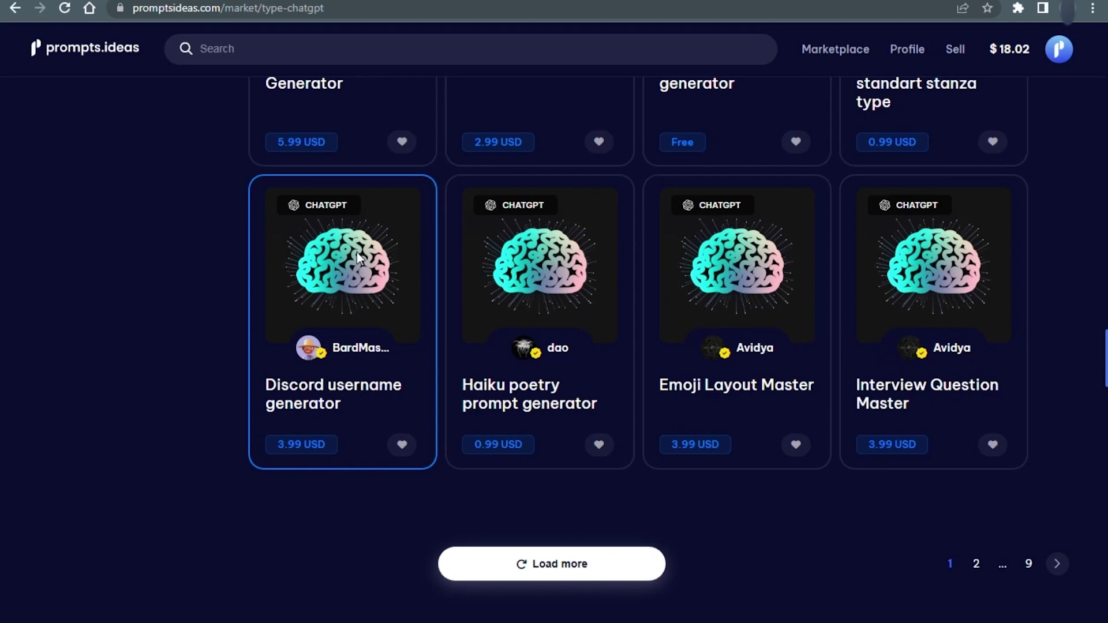
click(357, 255)
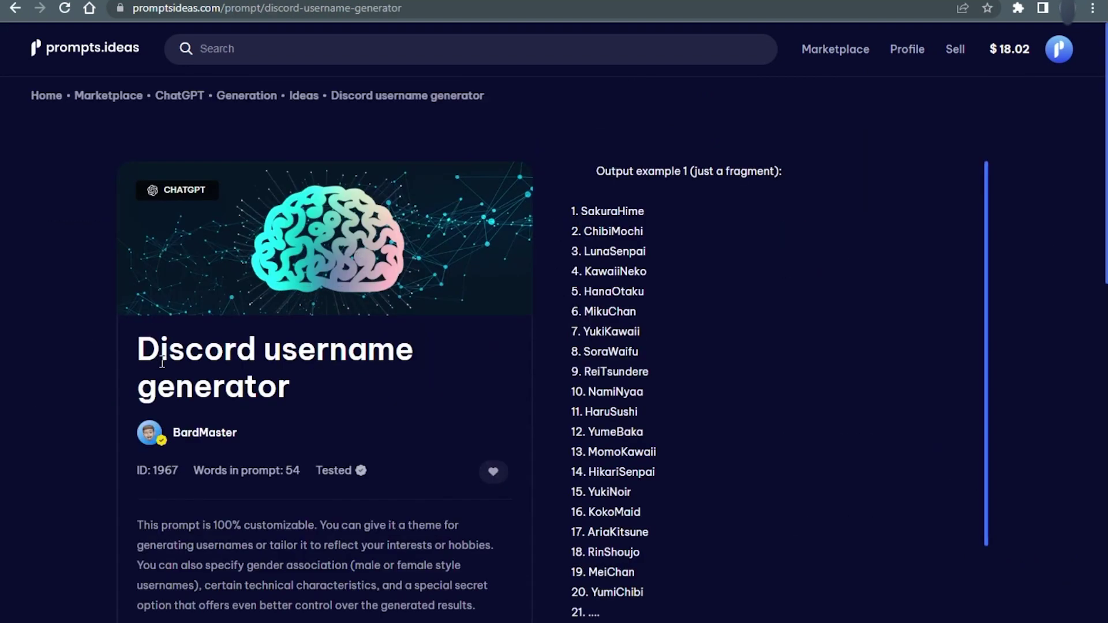
Step: Buy the Discord username generator prompt and copy its full prompt text
scroll(162, 362, down, 6)
click(319, 525)
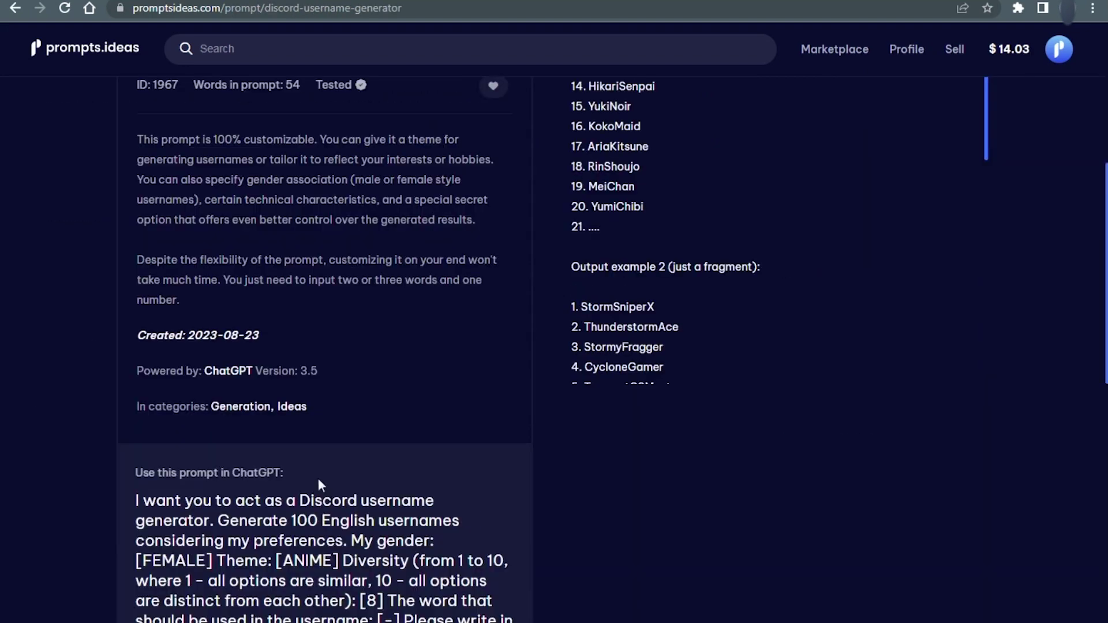
scroll(318, 478, down, 3)
scroll(317, 478, down, 2)
scroll(317, 478, down, 1)
drag(195, 360, 410, 462)
drag(137, 191, 284, 327)
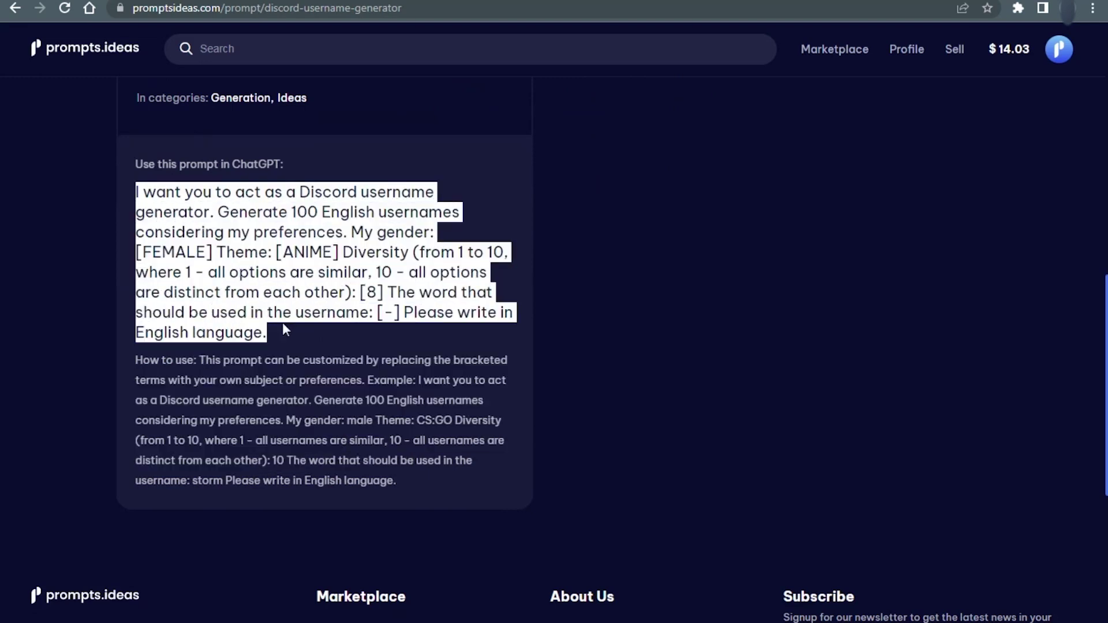
key(ctrl+c)
Step: Paste the prompt into ChatGPT, changing gender to MALE and theme to NBA
key(ctrl+v)
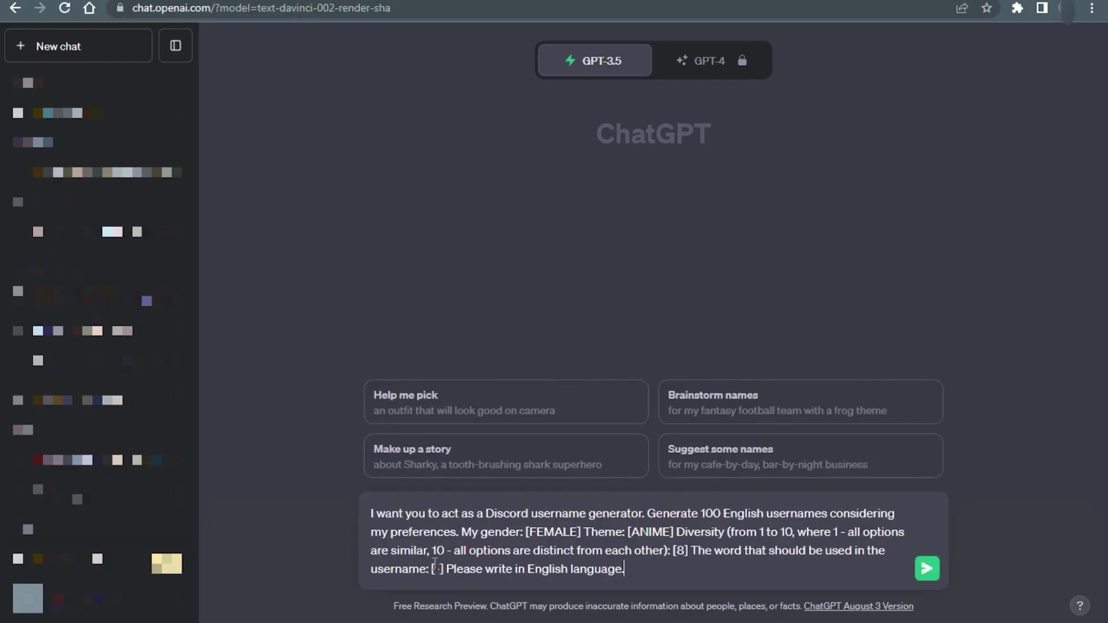
click(544, 532)
key(BackSpace)
key(BackSpace)
key(BackSpace)
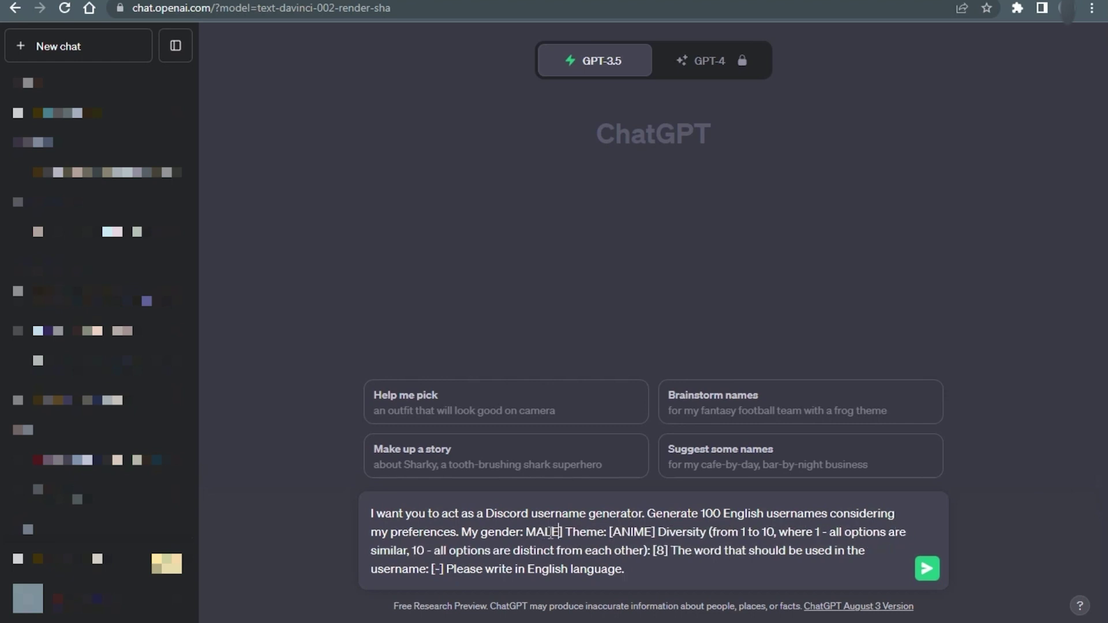
key(BackSpace)
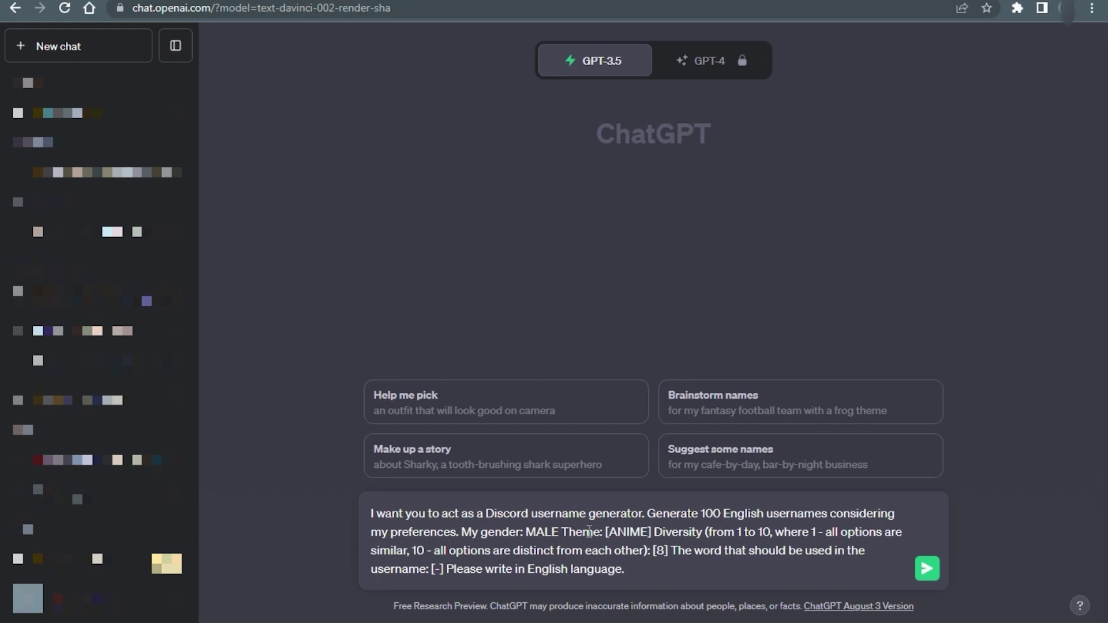
double_click(628, 532)
key(BackSpace)
key(Delete)
key(BackSpace)
text(NBA)
Step: Set diversity to 10 and the word to 'flash', then send the prompt
key(Delete)
key(Delete)
key(Delete)
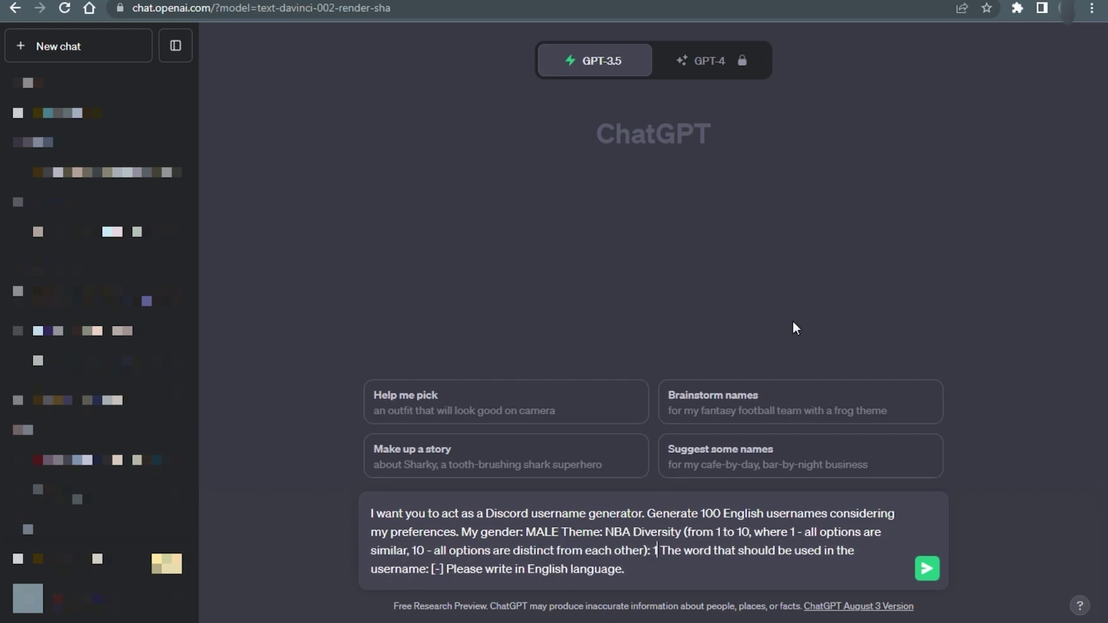
text(10)
key(Delete)
key(Delete)
key(Delete)
text(flas)
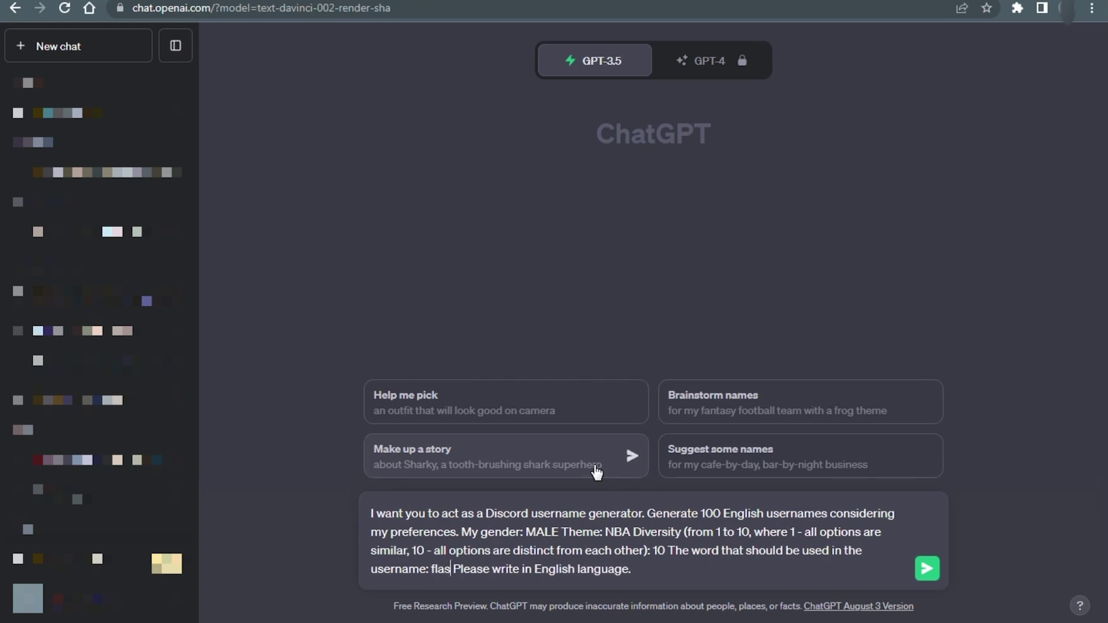
text(h)
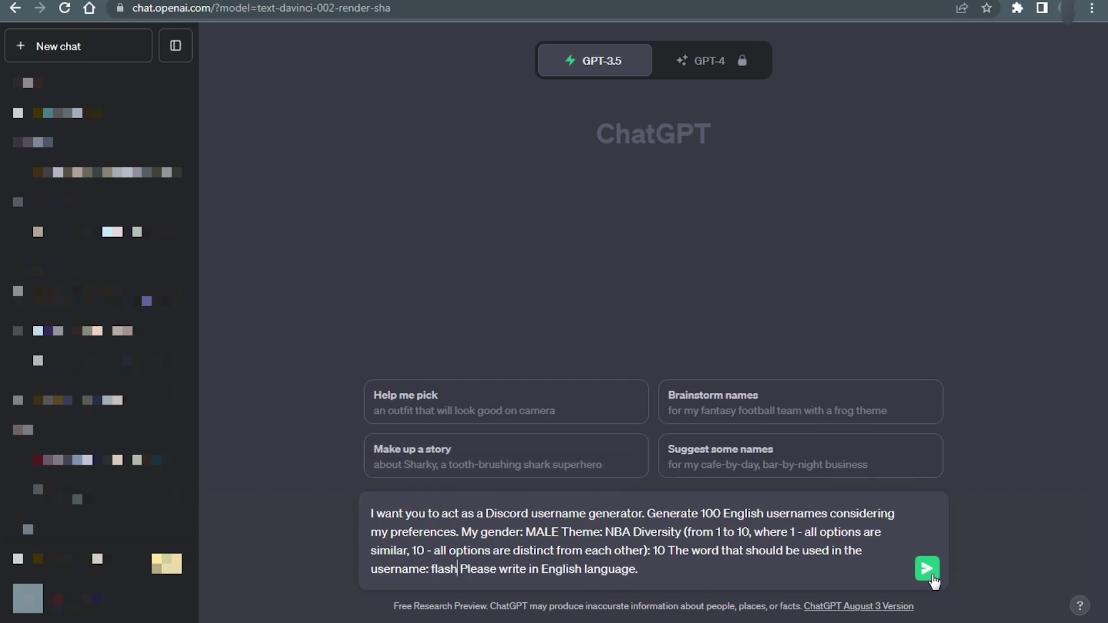
click(927, 571)
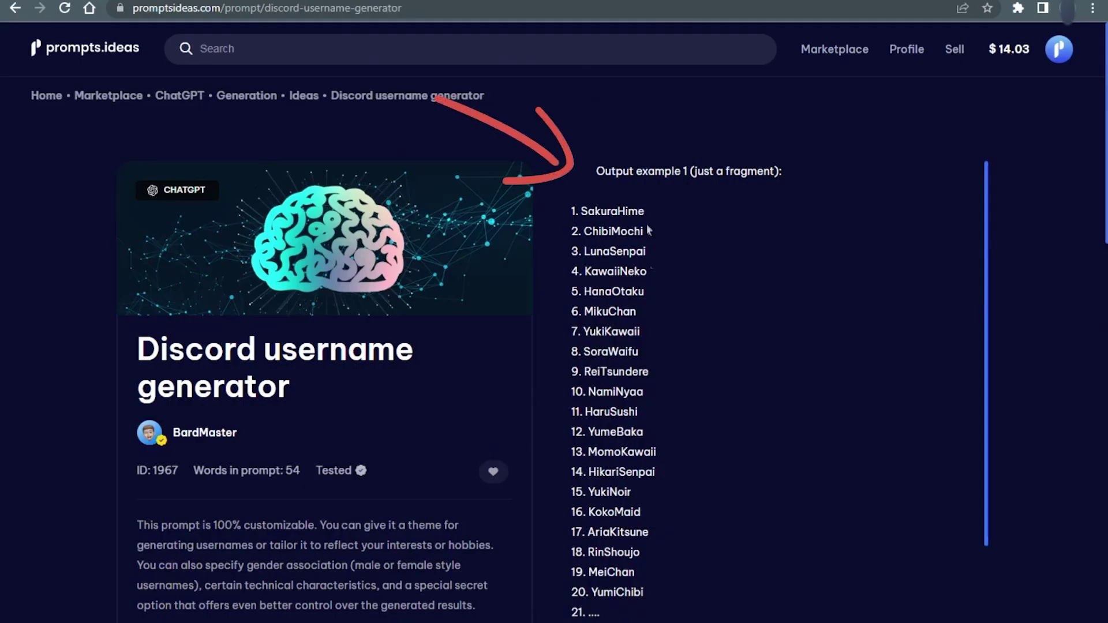
scroll(664, 448, down, 2)
scroll(665, 450, up, 2)
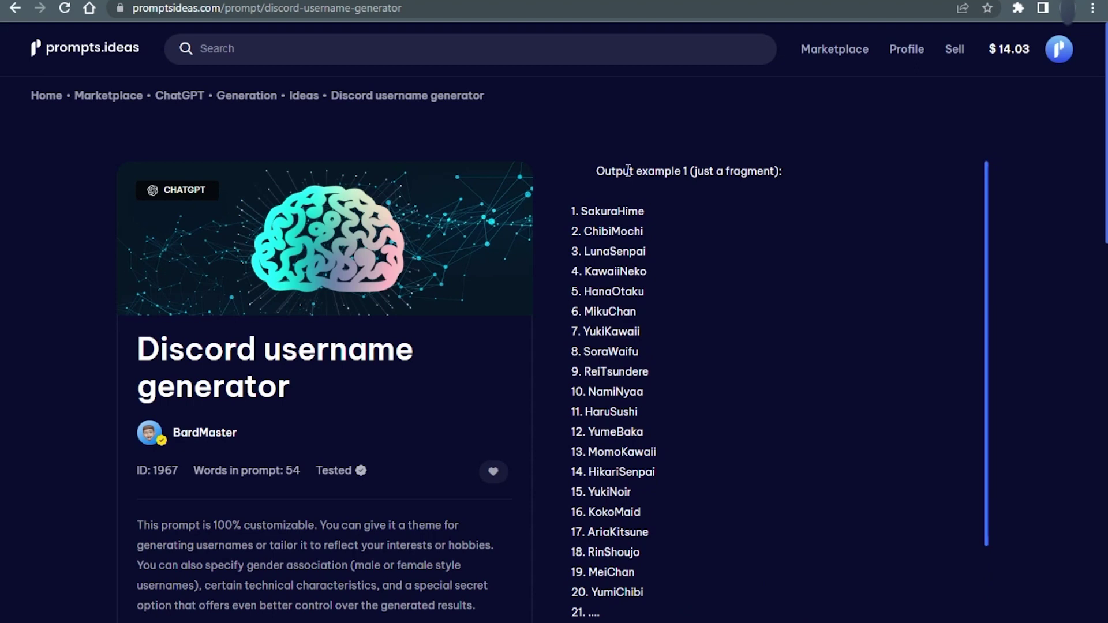